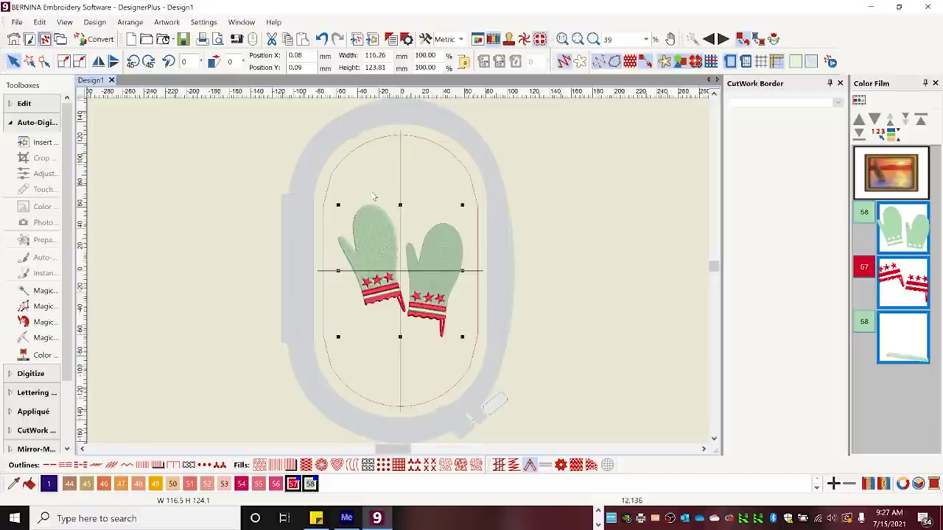
Delete the complete left mitten, including its stars and cuff, keeping only the right mitten
click(541, 218)
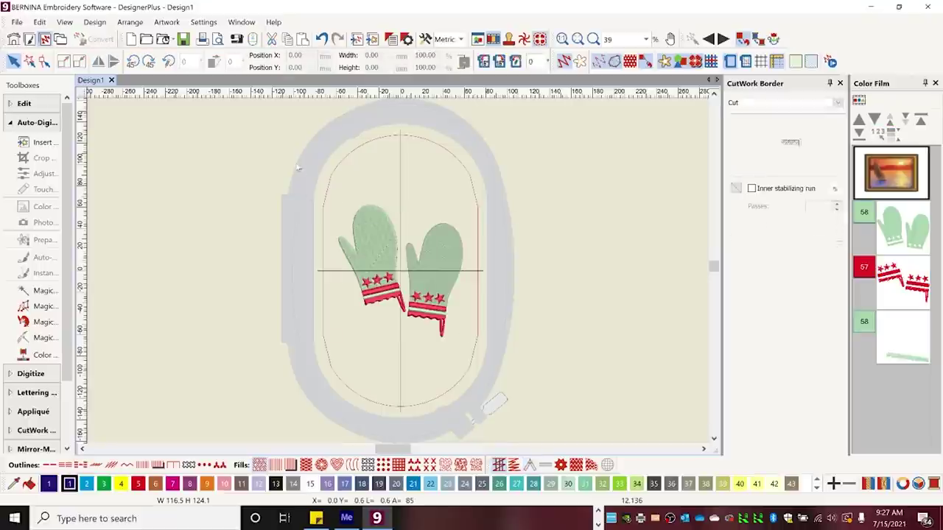
drag(297, 167, 431, 366)
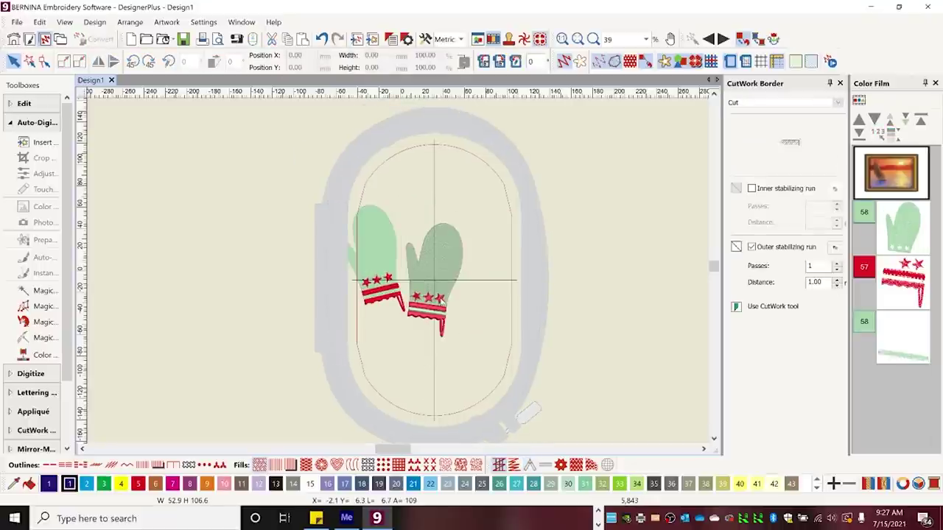
click(664, 61)
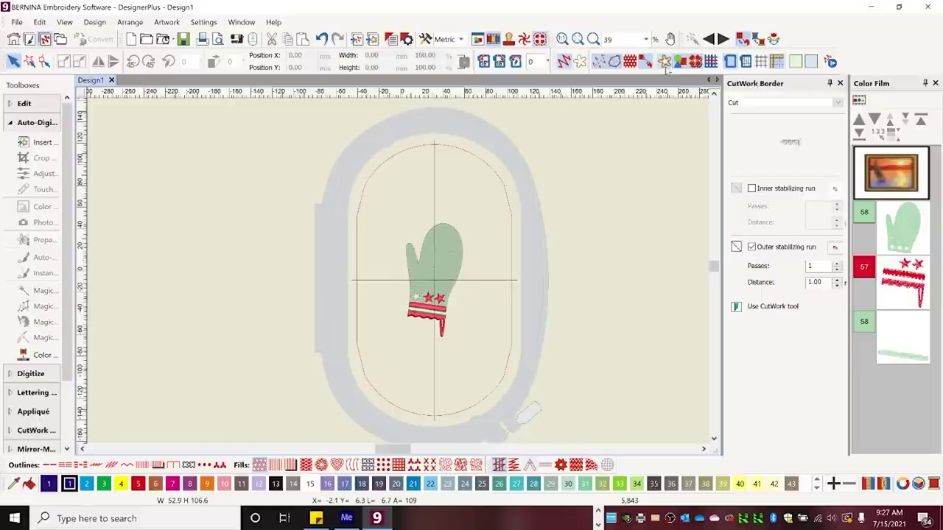
Delete the red stars above the cuff of the remaining mitten
click(445, 259)
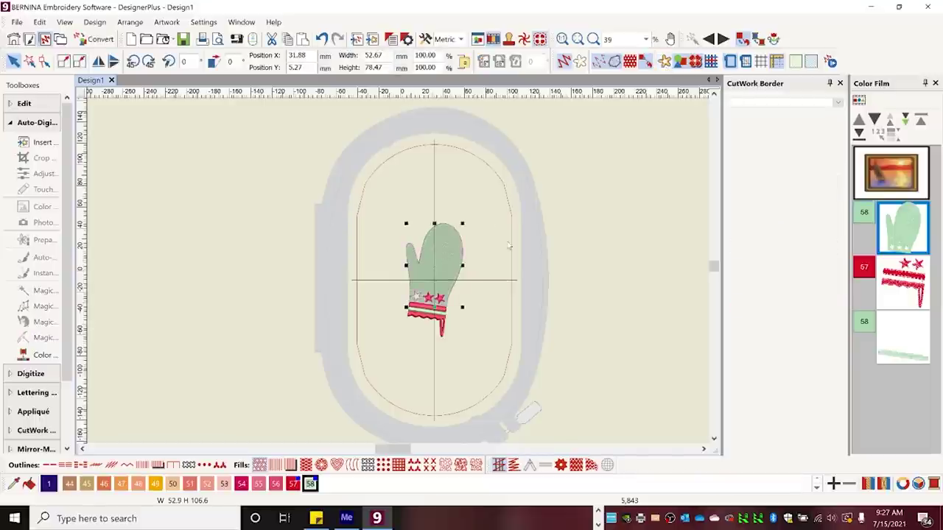
click(508, 246)
click(444, 301)
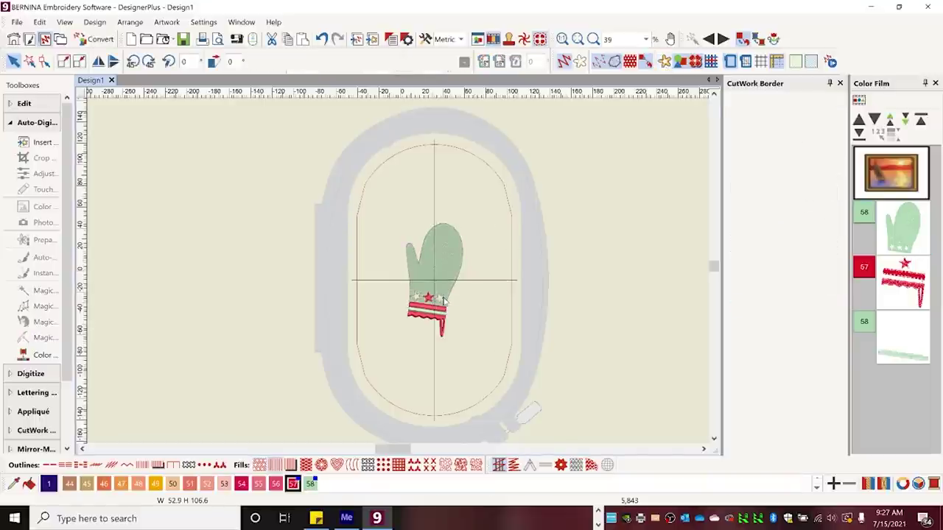
key(Delete)
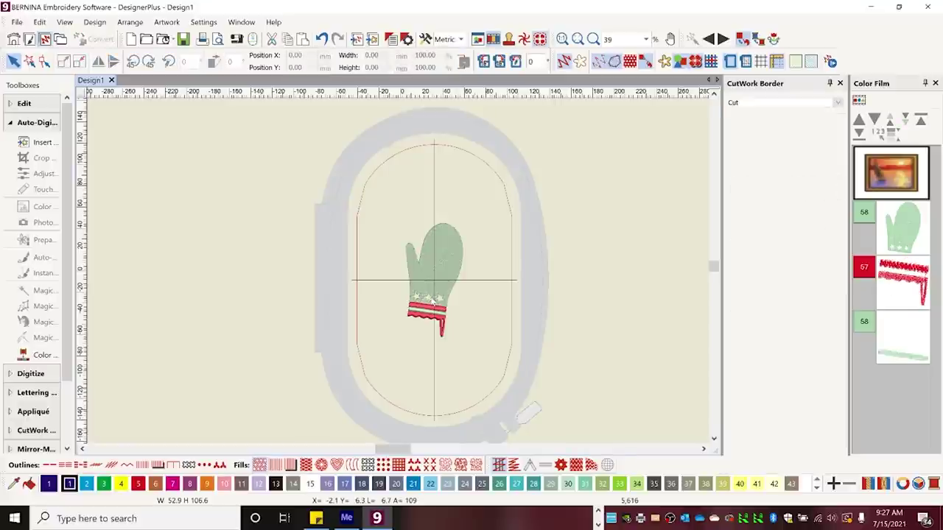
Remove the star-shaped holes from the green mitten body
click(442, 276)
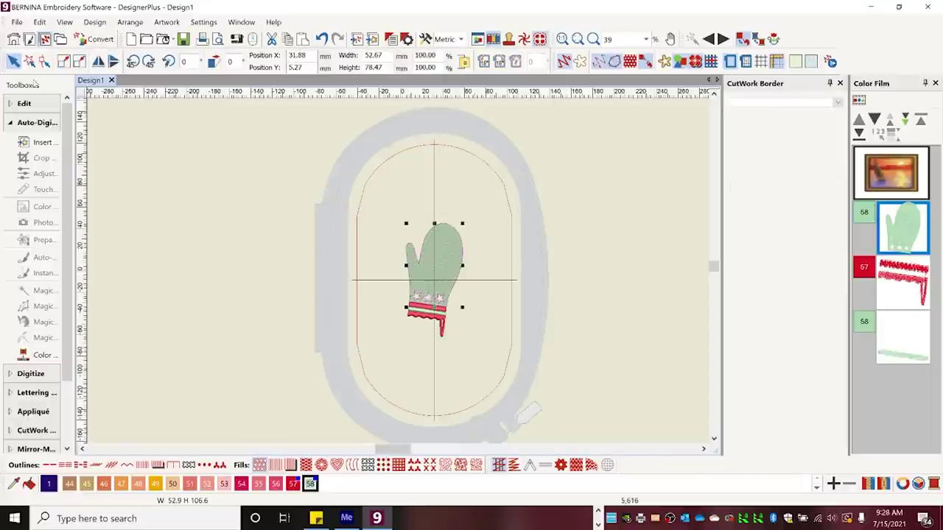
click(18, 104)
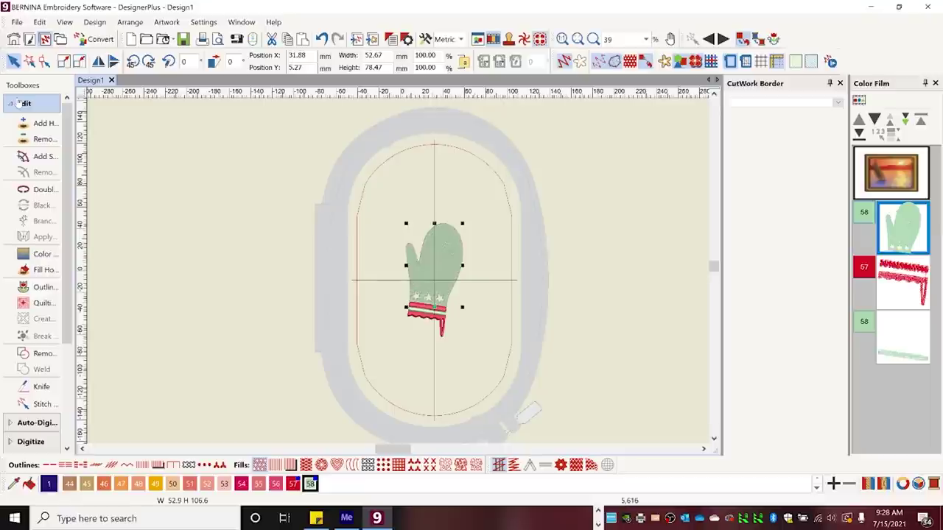
click(46, 140)
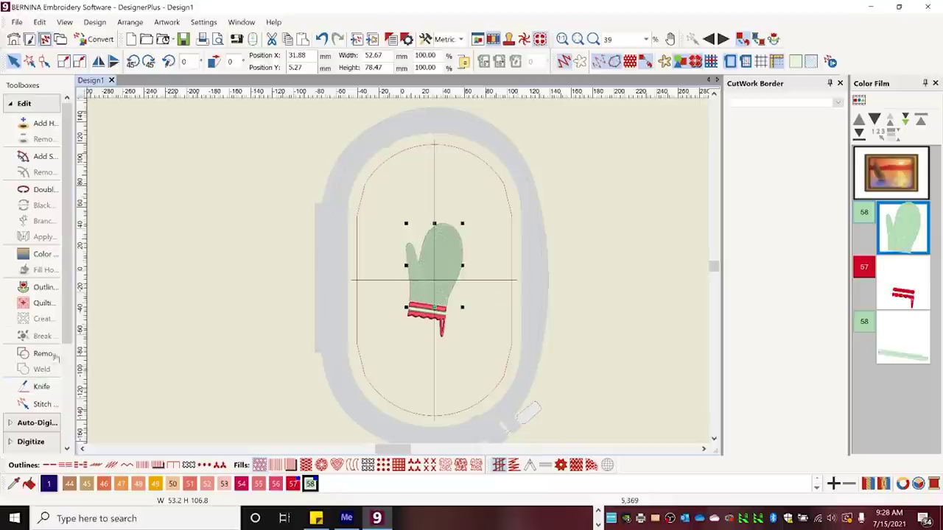
Convert the green mitten body to an appliqué
scroll(67, 335, down, 3)
scroll(37, 272, down, 2)
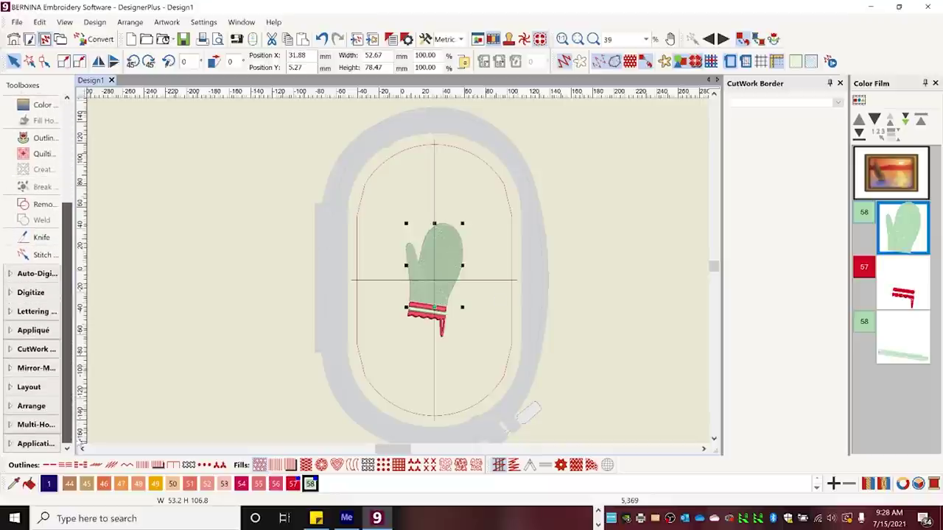
click(43, 330)
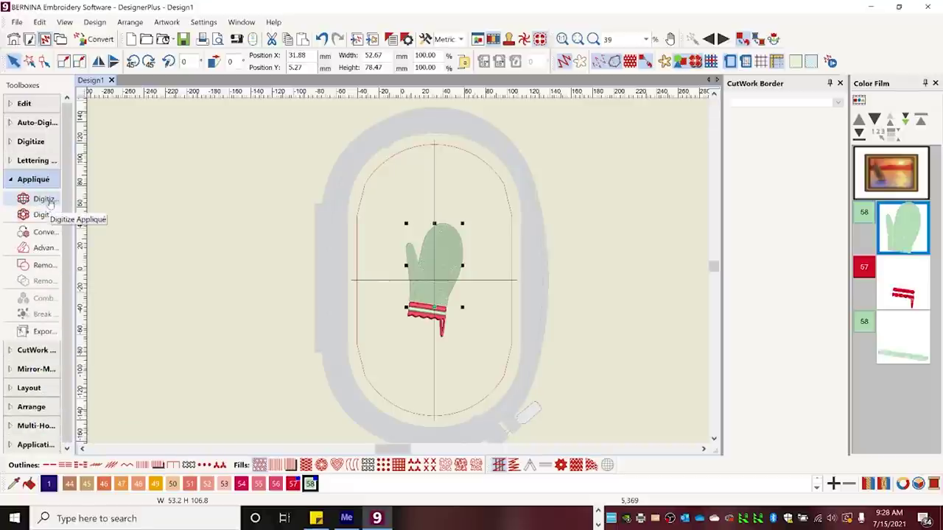
click(44, 233)
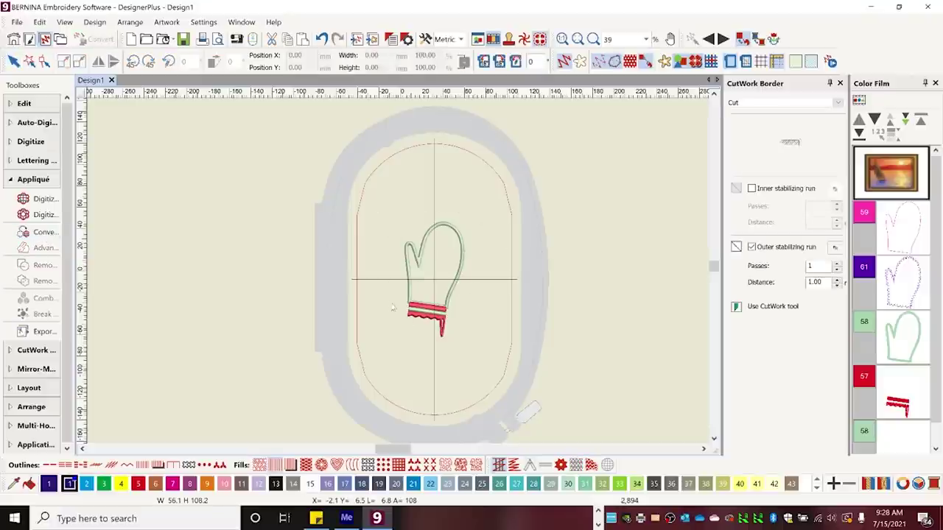
Widen the cuff pieces with their hanging loop on both sides to about 40 mm and shift them down slightly below the appliqué border
drag(390, 301, 471, 332)
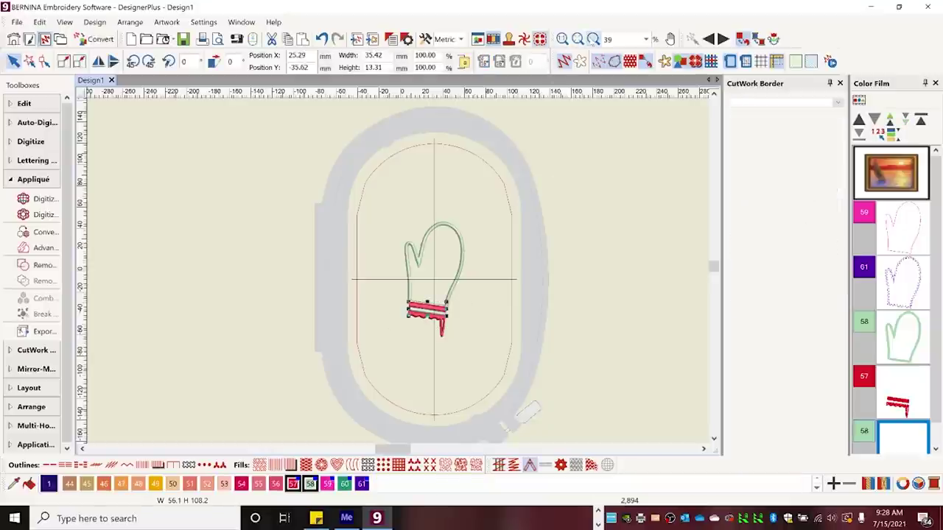
click(592, 38)
drag(390, 297, 471, 341)
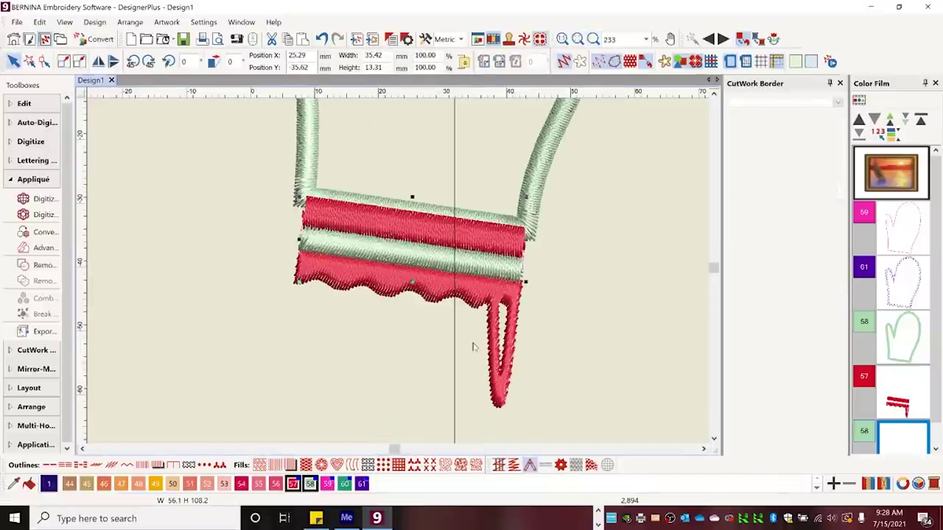
click(328, 213)
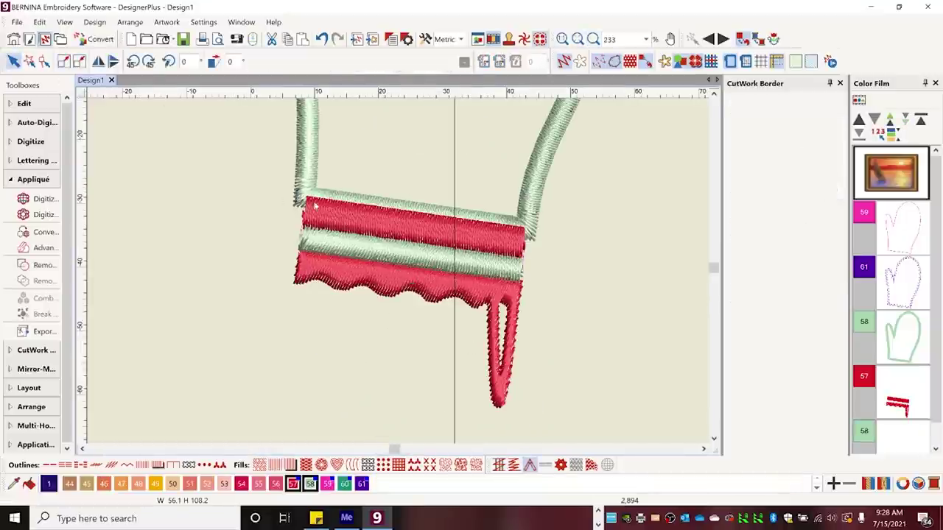
click(330, 264)
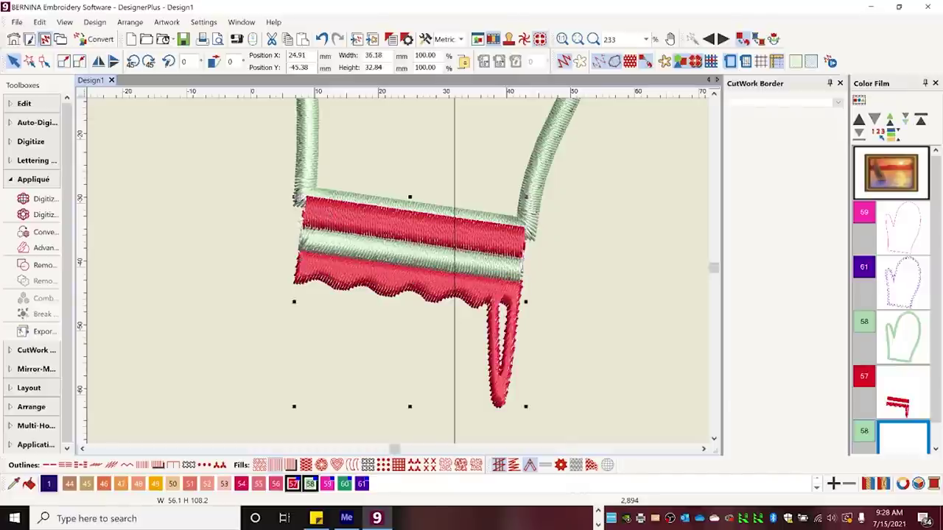
drag(294, 302, 280, 302)
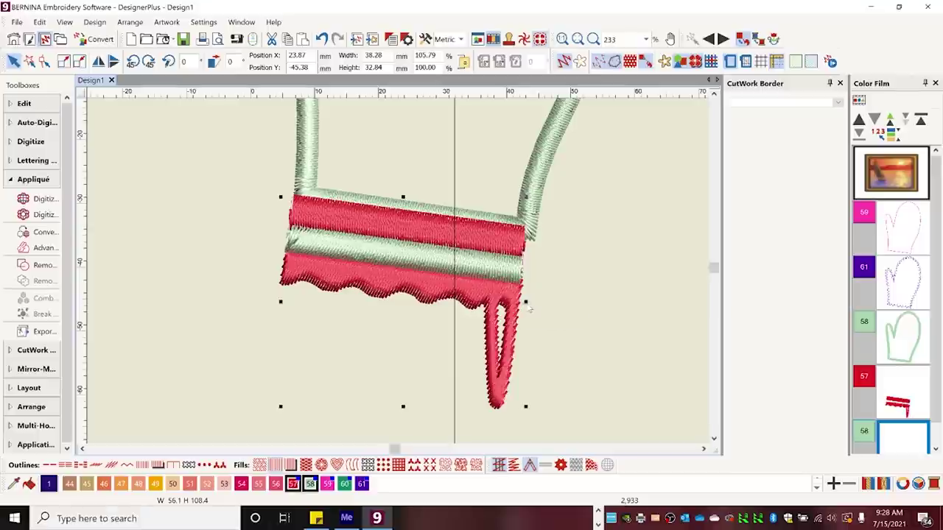
drag(526, 302, 535, 304)
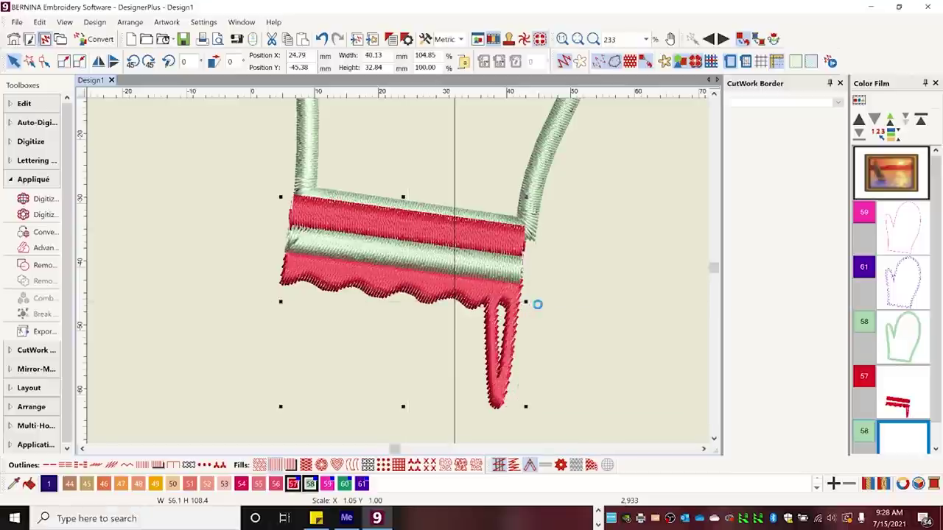
mouse_move(457, 235)
mouse_down()
mouse_move(456, 252)
mouse_move(456, 240)
mouse_up()
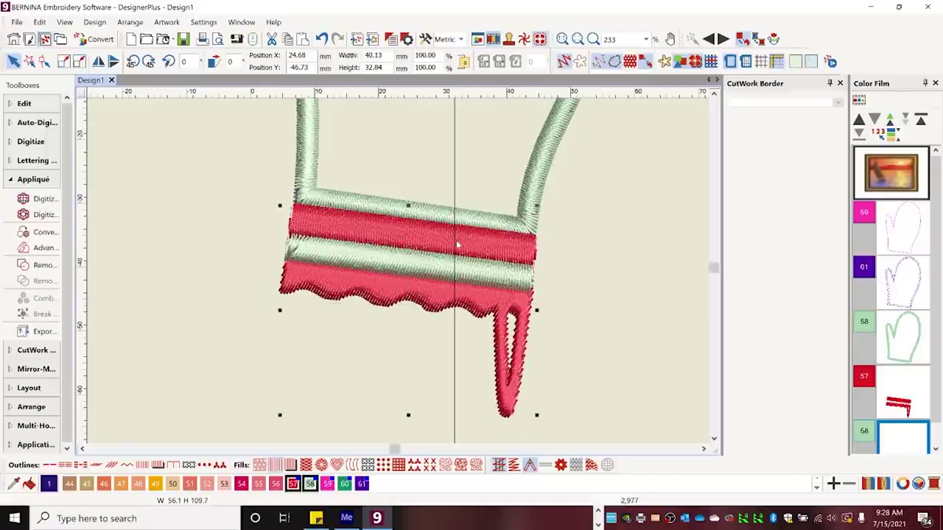
click(597, 268)
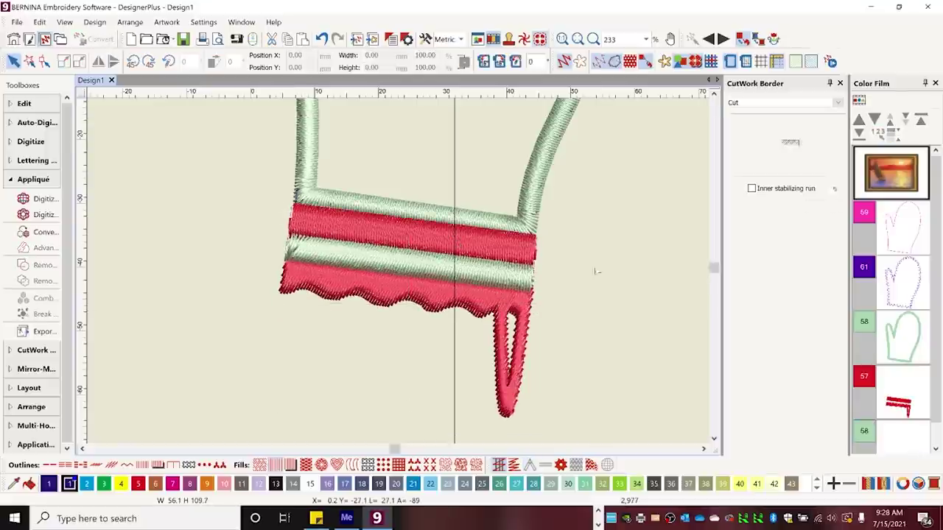
Cut the hanging loop off the scalloped red cuff with a Knife line following the scalloped edge
click(25, 103)
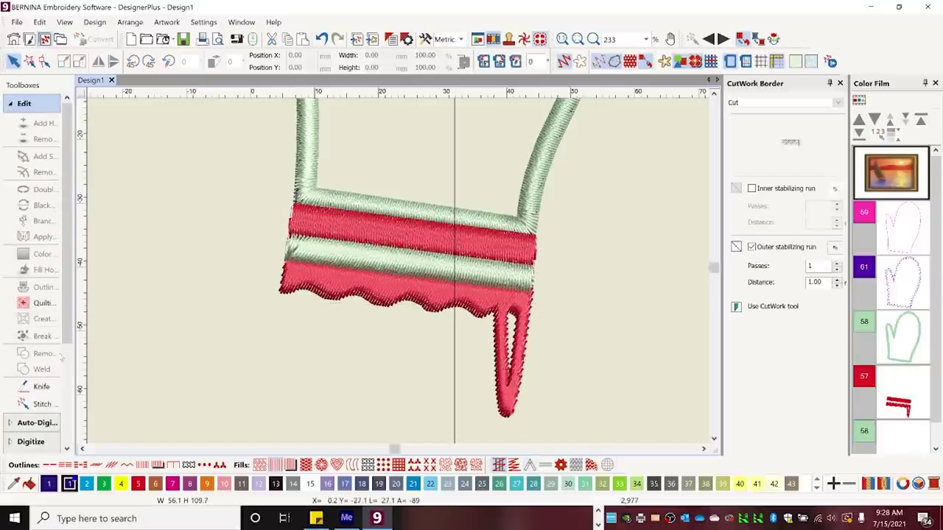
click(41, 386)
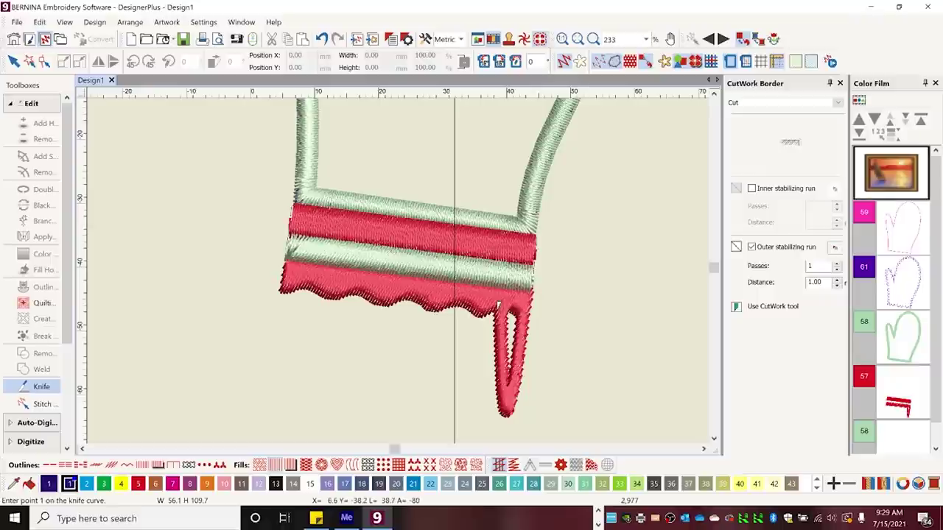
click(495, 306)
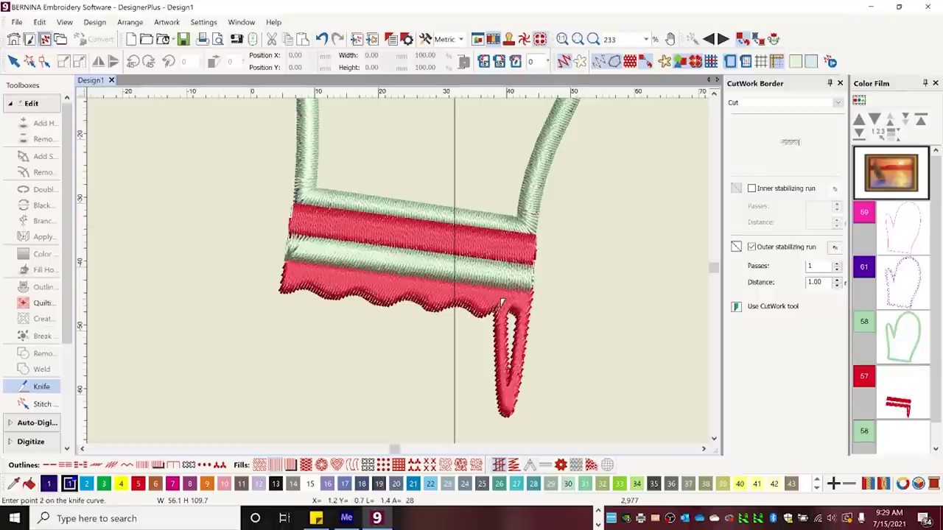
click(501, 302)
click(510, 303)
click(526, 311)
click(529, 307)
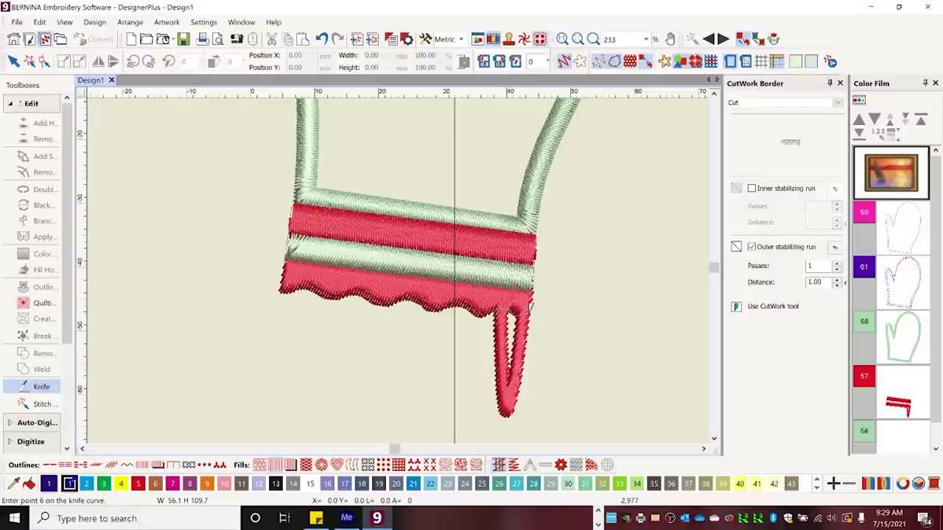
key(Return)
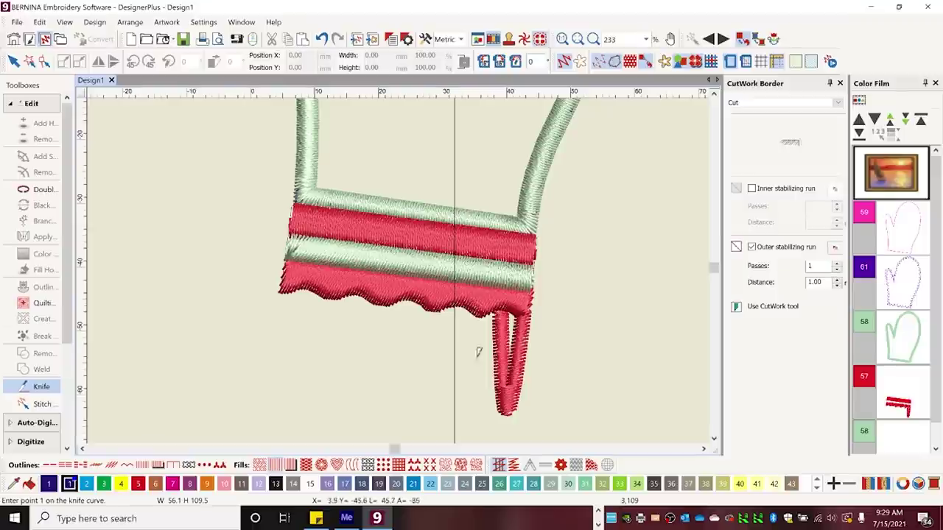
key(Escape)
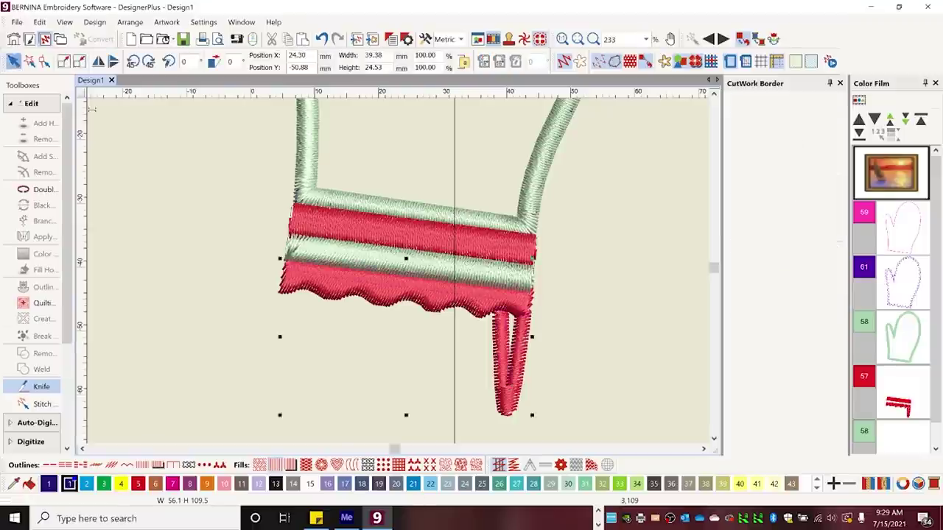
Delete the separated hanging loop, undo the deletion, and select the scalloped cuff piece on its own
click(605, 356)
click(515, 361)
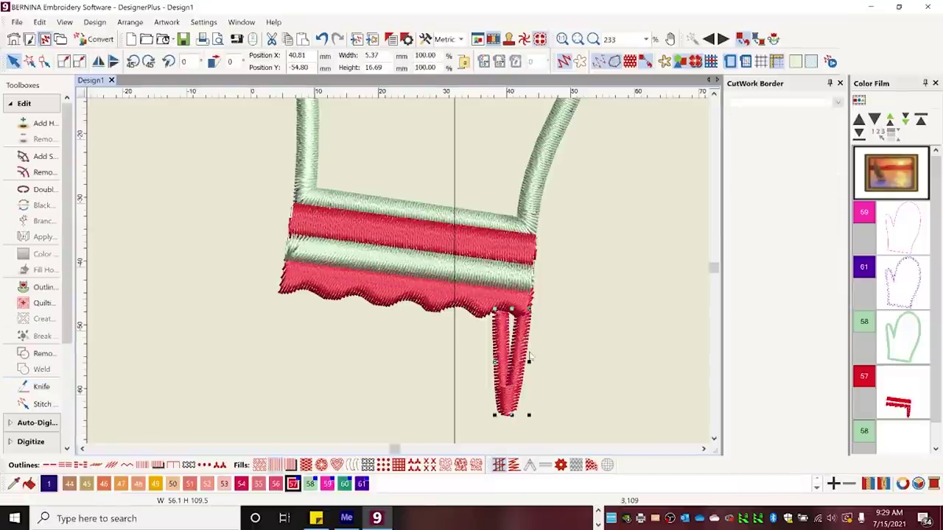
key(Delete)
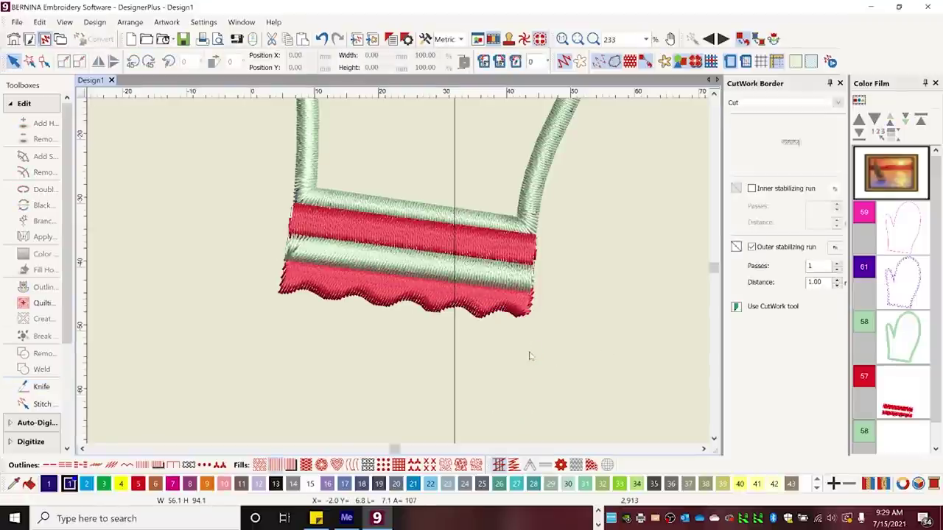
key(ctrl+z)
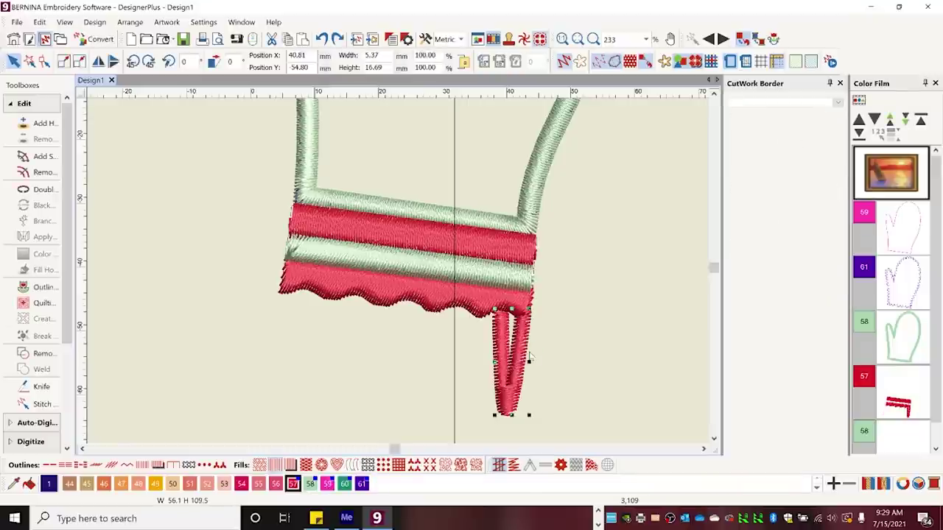
click(410, 280)
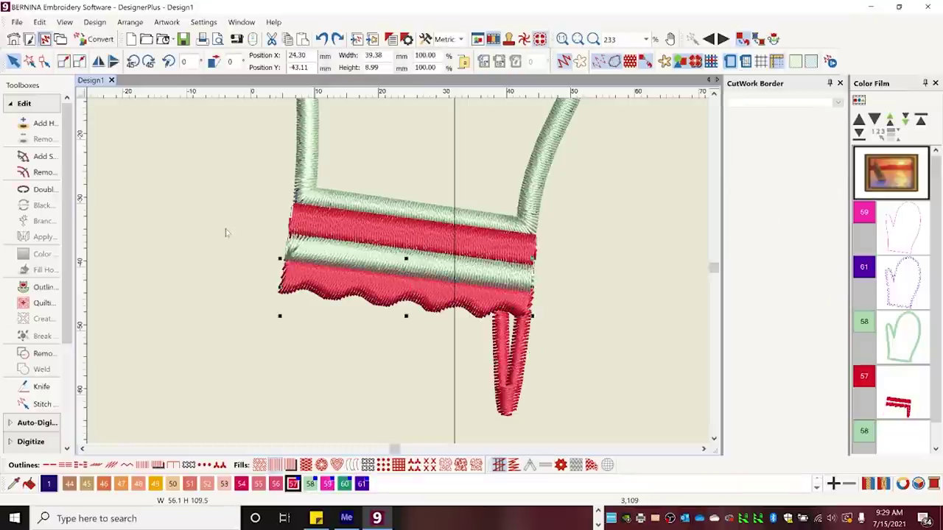
Place a horizontally mirrored copy of the whole mitten close beside the original on its left, slightly higher
key(ctrl+a)
key(0)
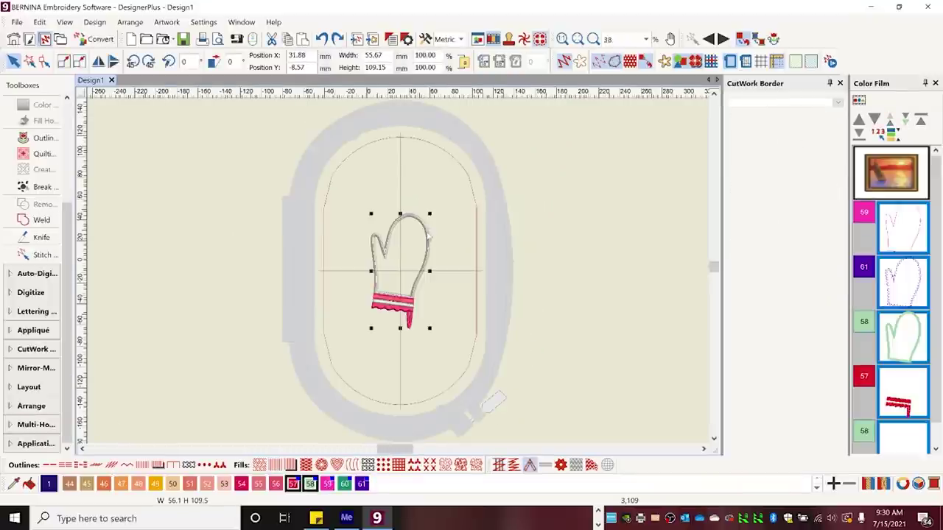
drag(428, 236, 349, 225)
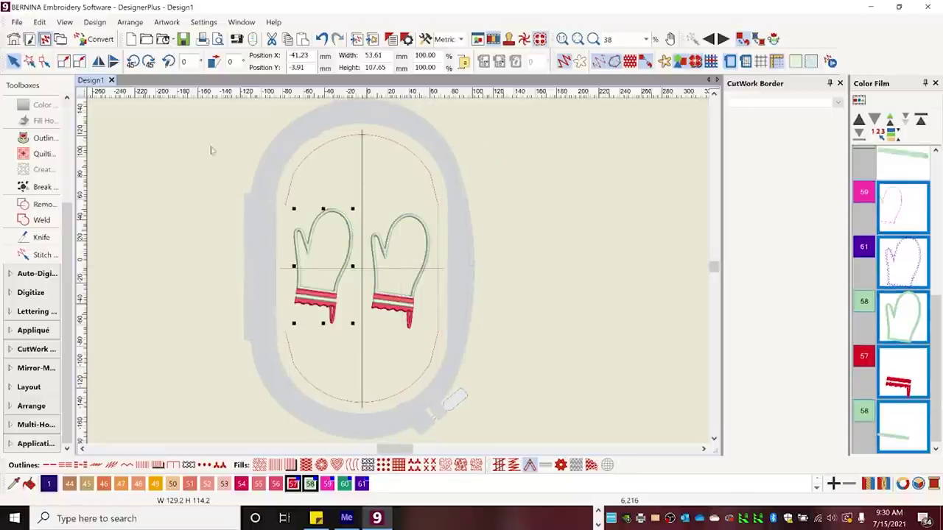
click(98, 61)
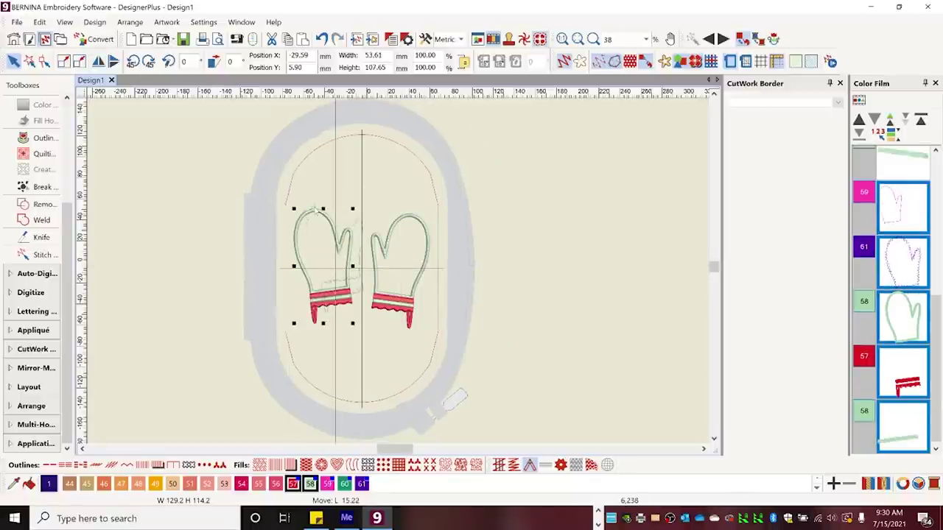
drag(311, 211, 317, 211)
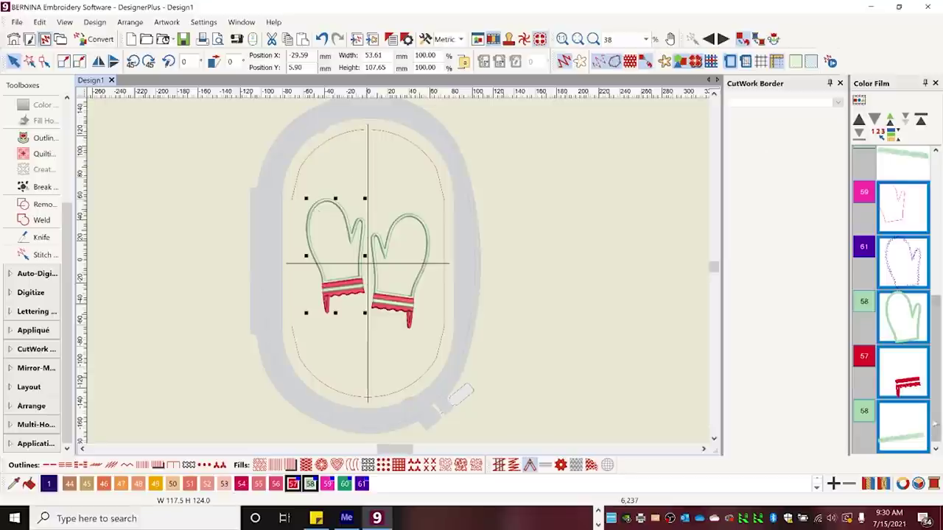
scroll(902, 295, up, 5)
mouse_move(934, 250)
mouse_down()
mouse_move(934, 309)
mouse_move(934, 248)
mouse_up()
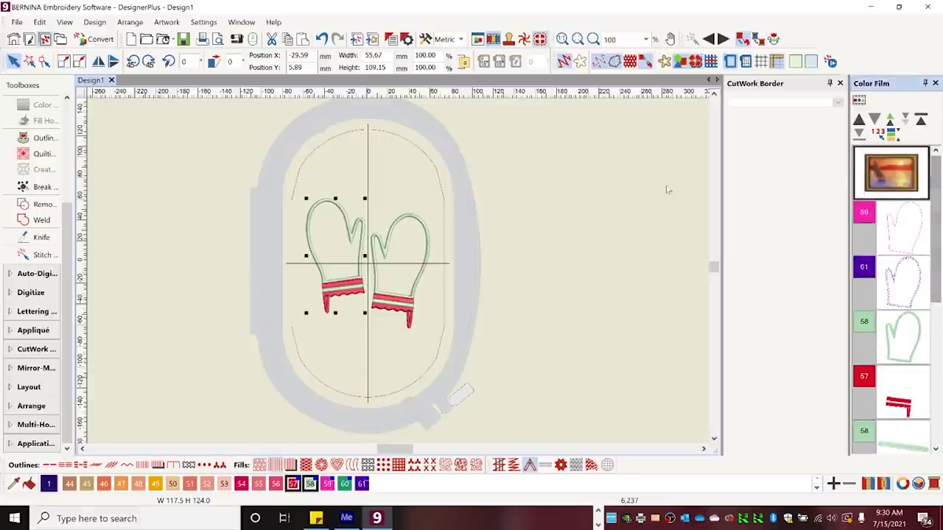
Combine the outline appliqués of both mittens so their placement, tackdown and cover stitches are sewn together
click(467, 226)
click(423, 221)
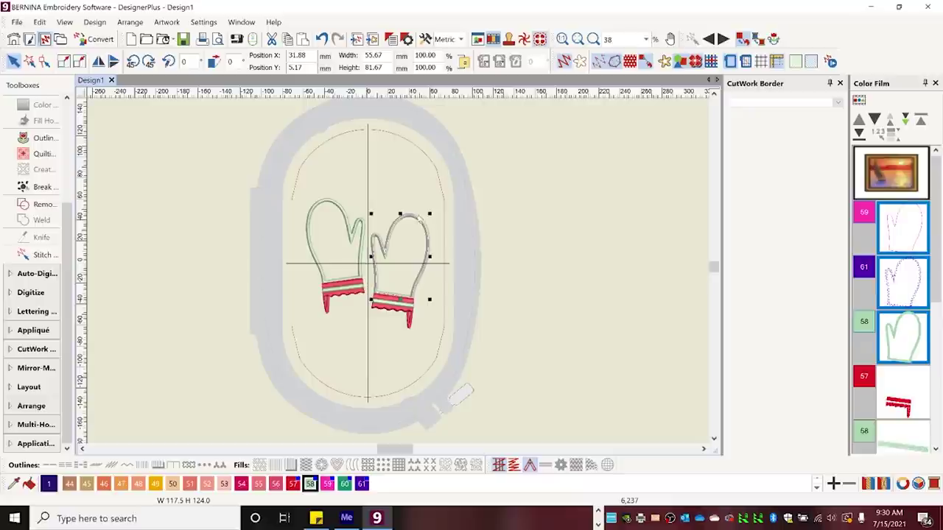
ctrl+click(333, 209)
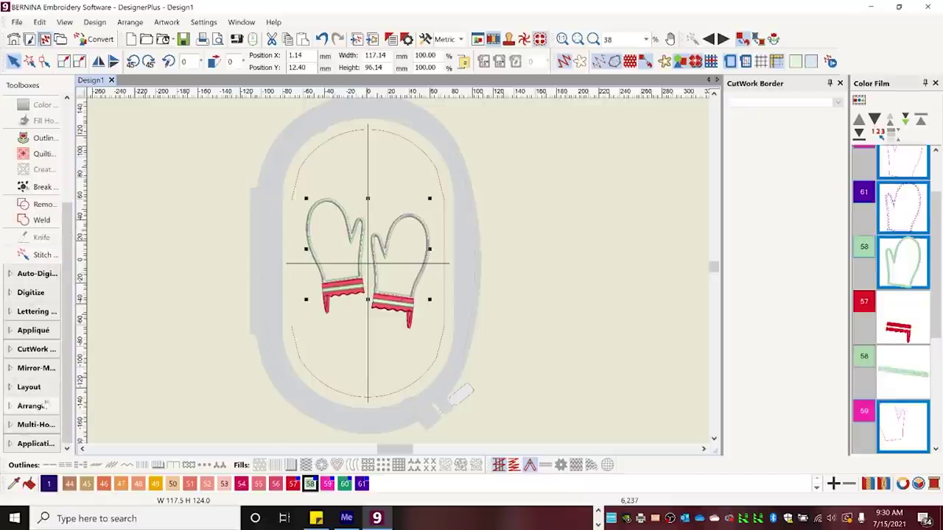
click(43, 330)
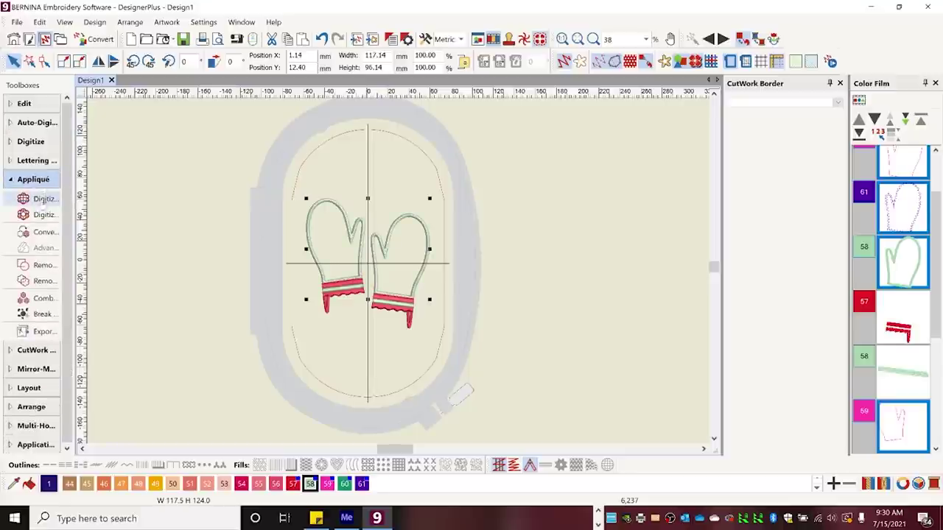
click(30, 300)
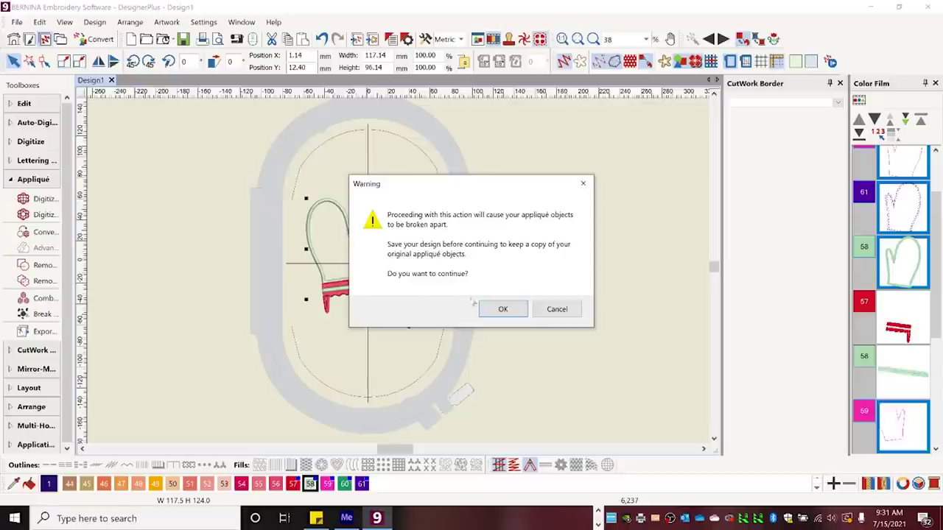
click(503, 310)
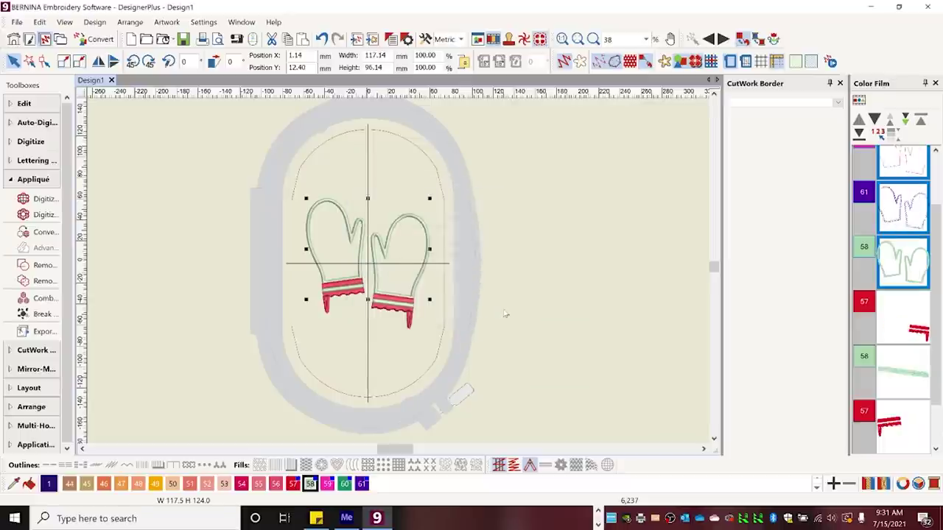
Select the red and green cuff pieces of both mittens and optimize the design's color changes
scroll(935, 313, up, 3)
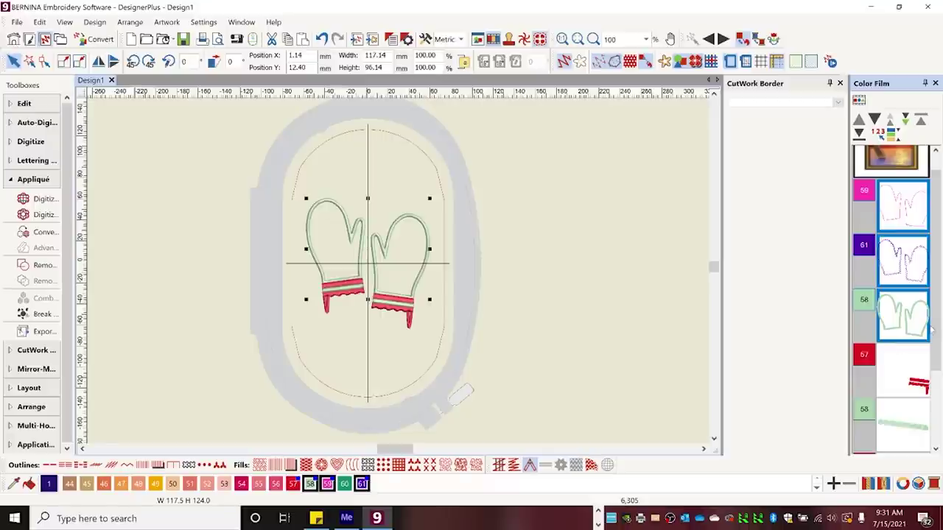
scroll(930, 328, down, 2)
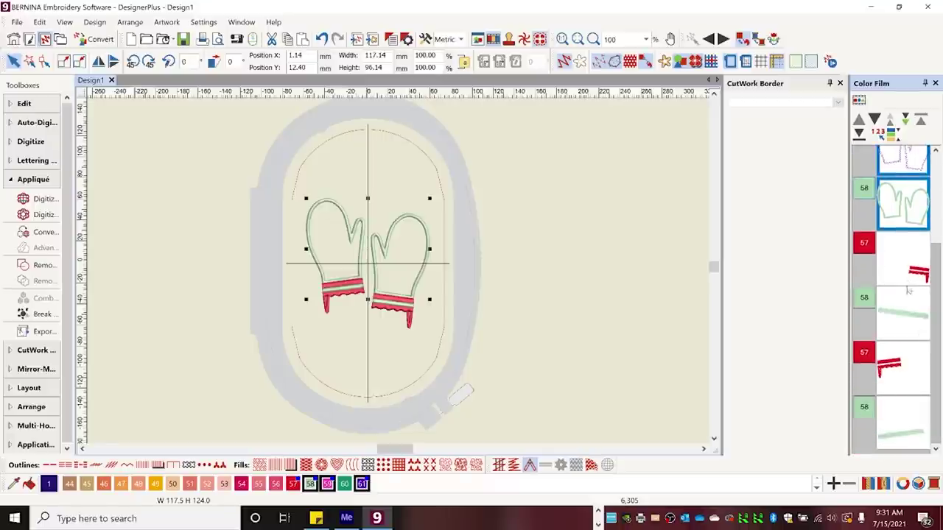
click(904, 272)
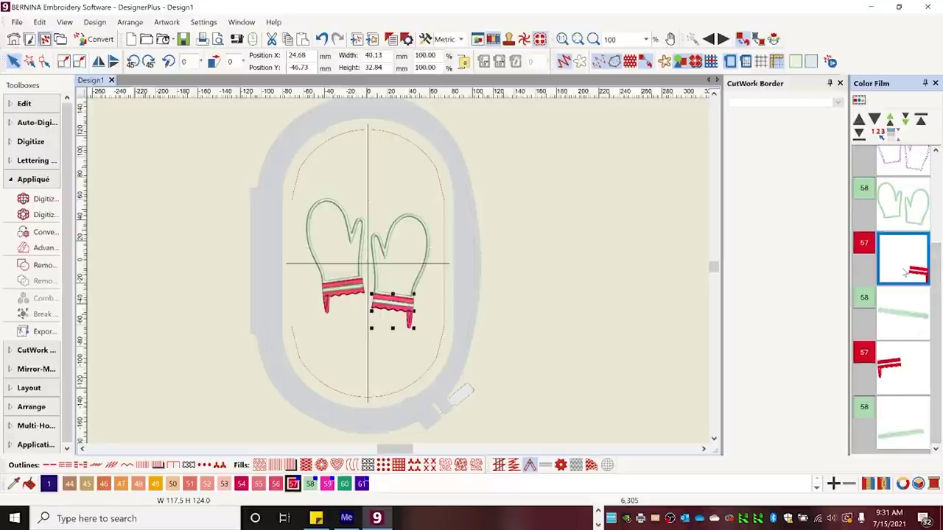
shift+click(909, 442)
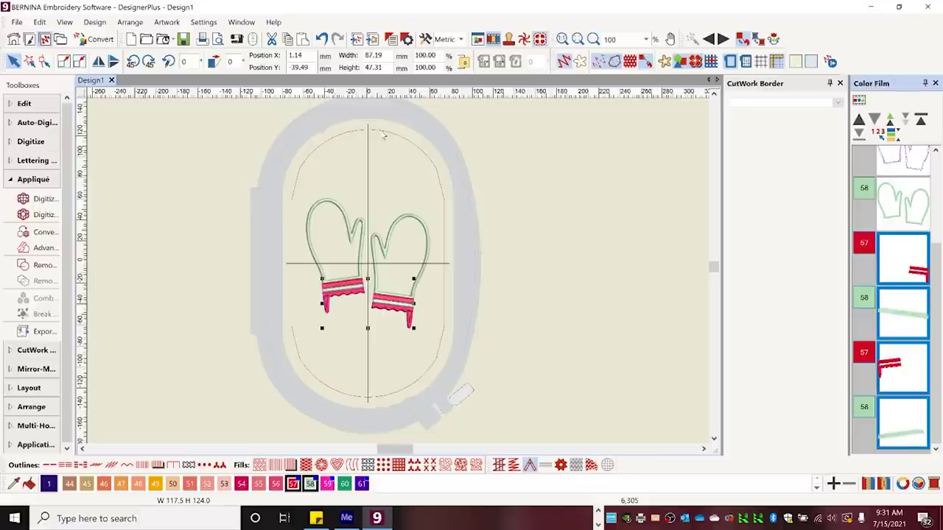
click(89, 24)
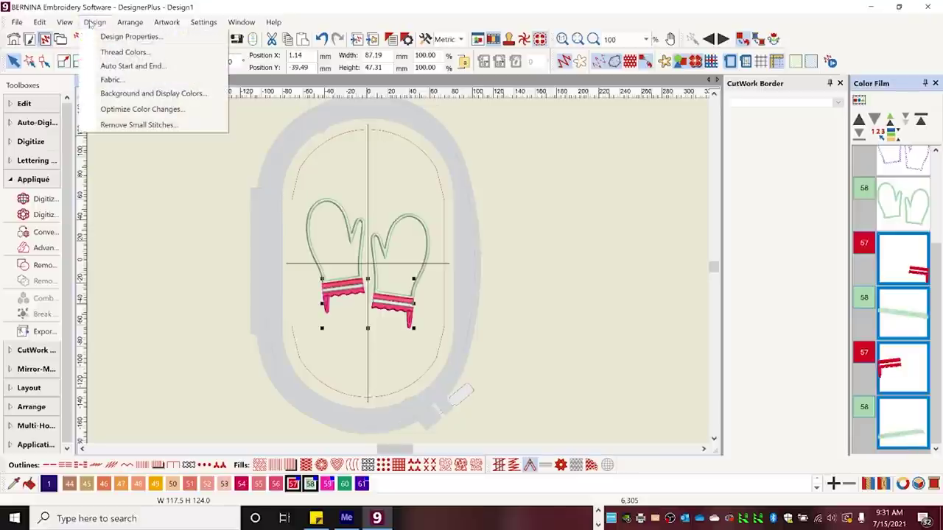
click(126, 109)
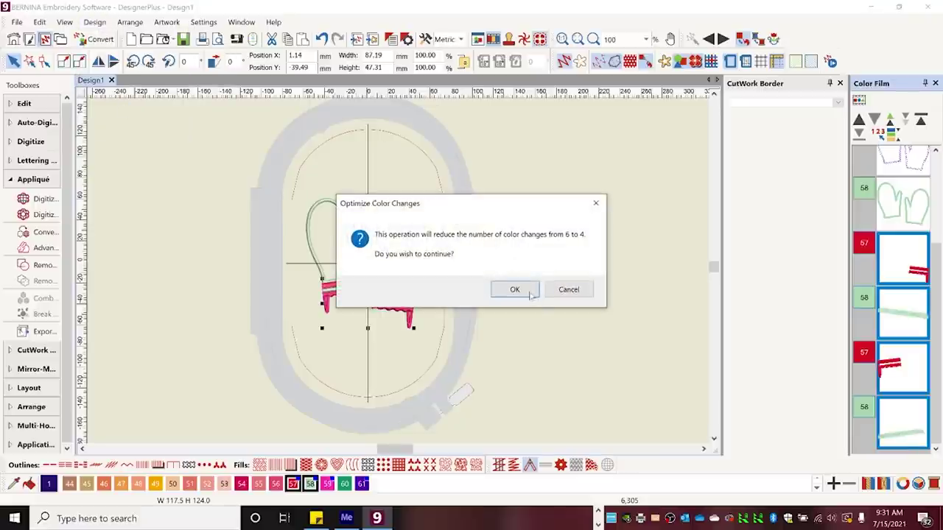
click(515, 289)
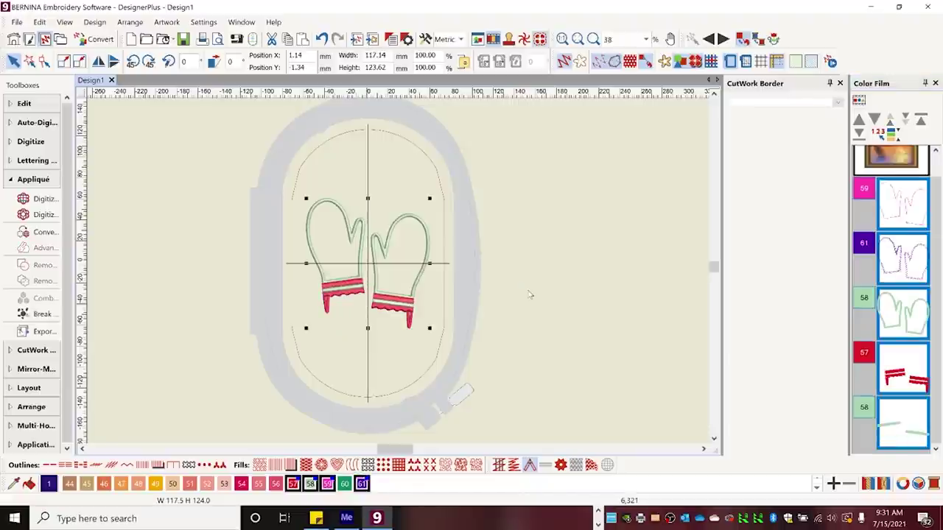
click(514, 237)
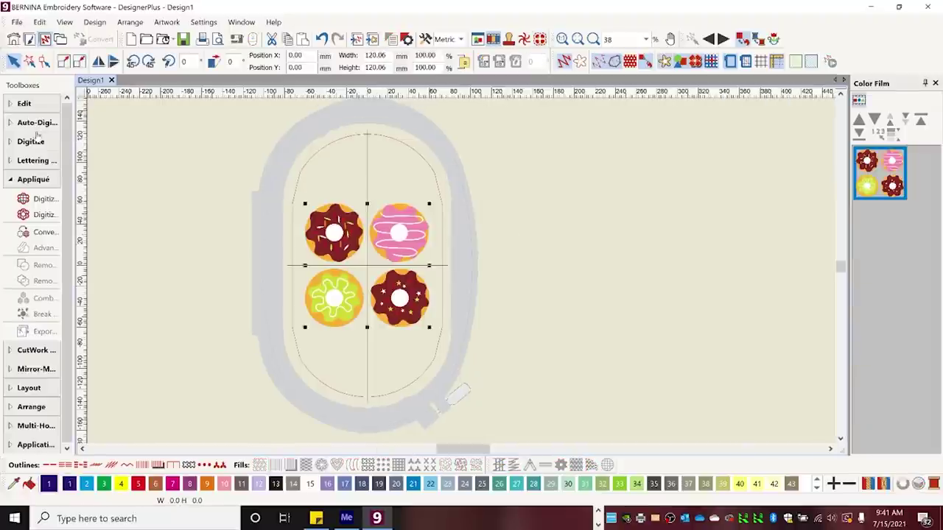
Crop the four-donut picture with a rectangle to just the green-iced donut, about 57 mm square
click(38, 121)
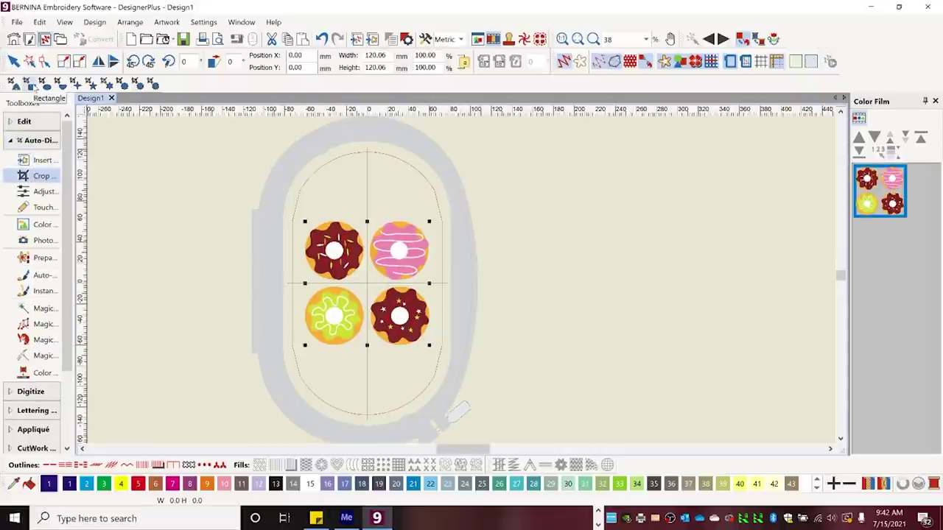
click(30, 85)
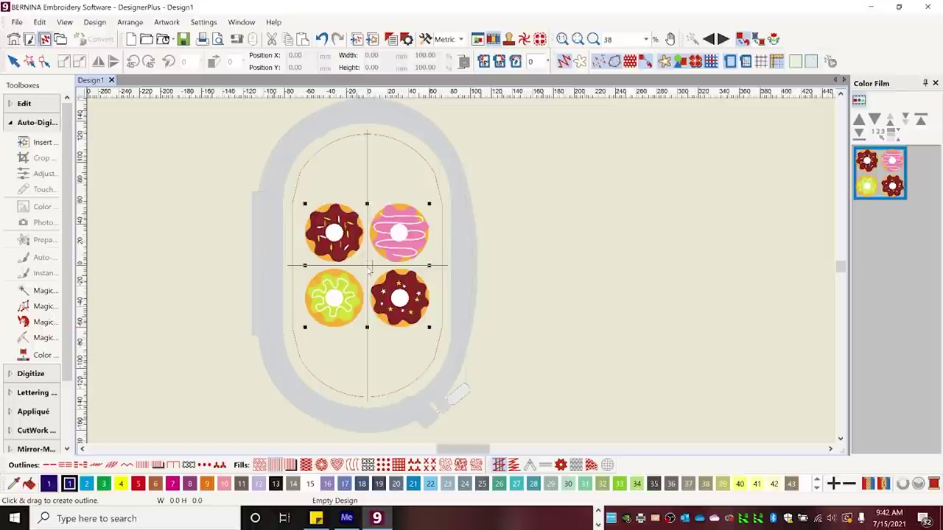
drag(368, 266, 302, 333)
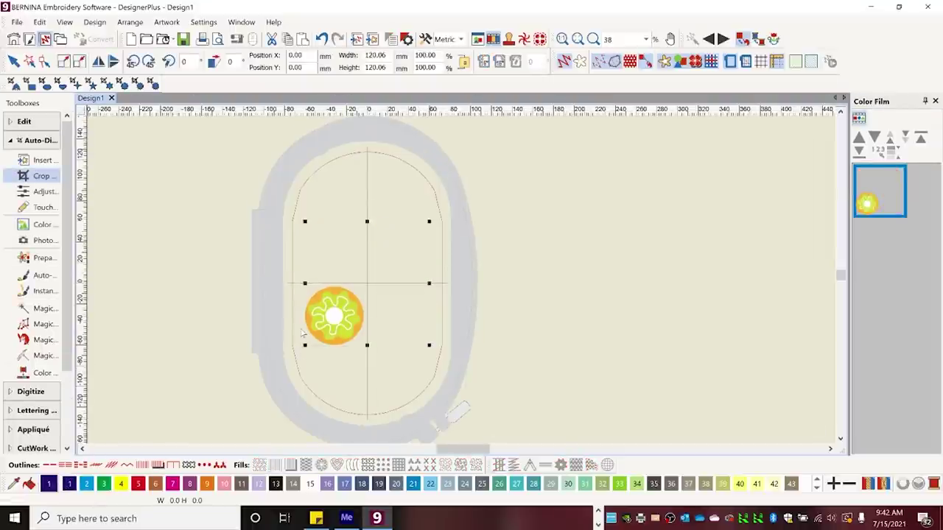
key(Return)
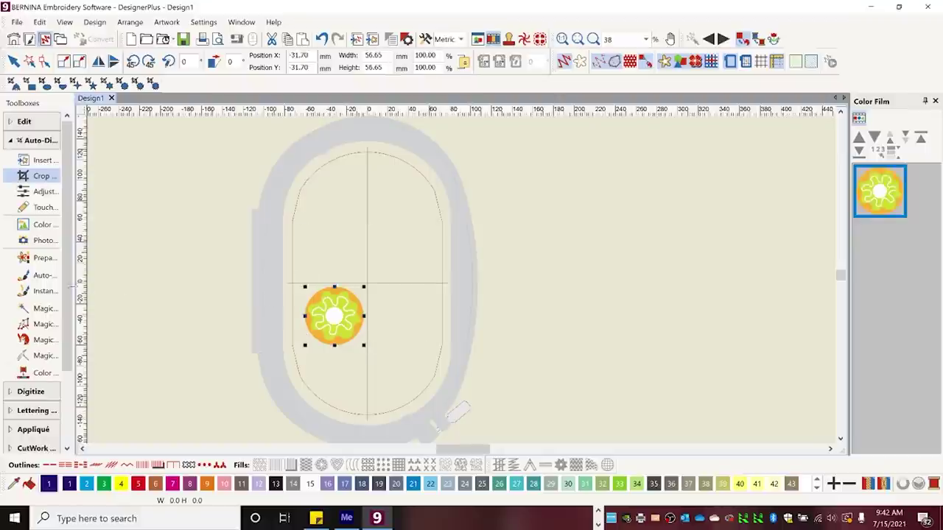
Auto-digitize the cropped donut's color areas and remove the stitched white center and orange ring
click(44, 291)
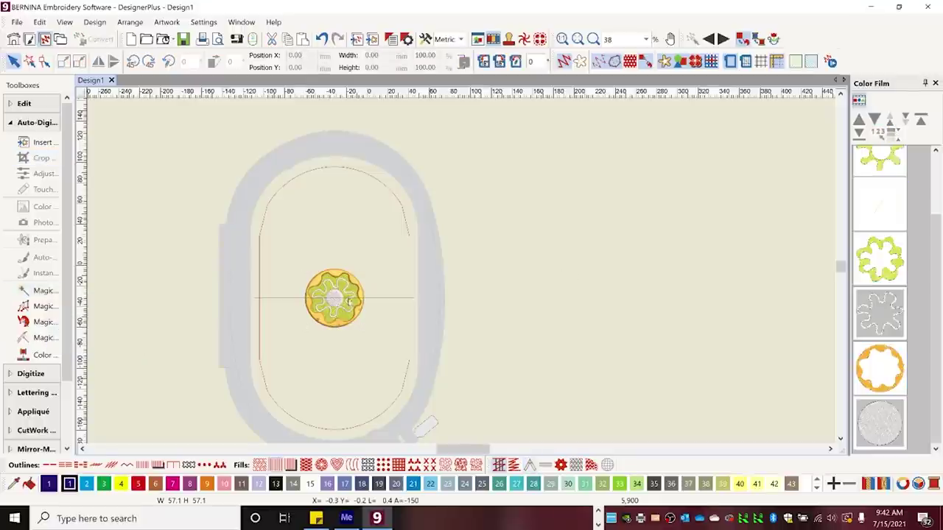
click(340, 302)
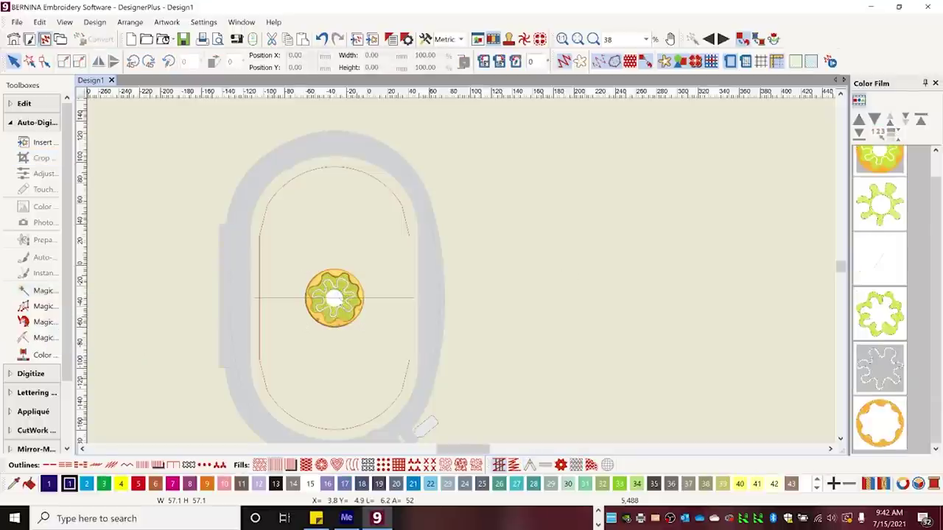
click(358, 283)
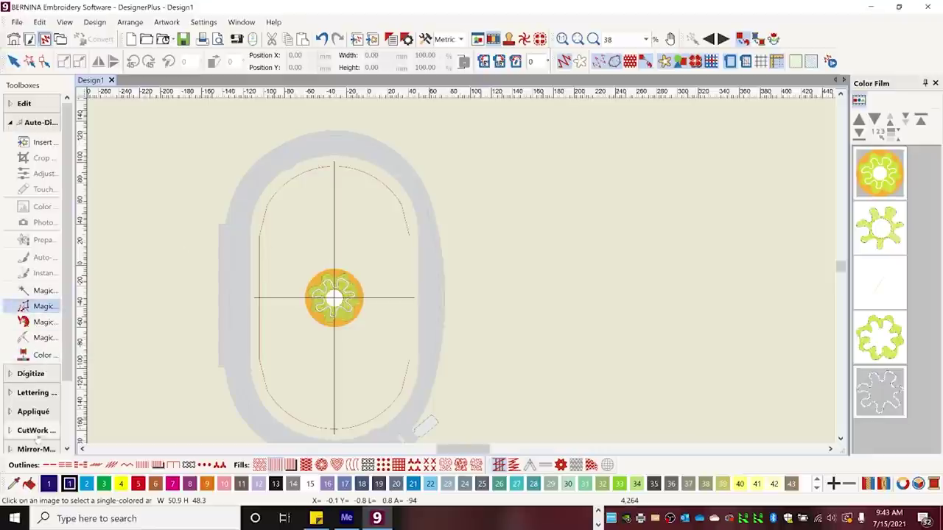
Digitize an appliqué with holes in color 6, tracing the first boundary about 60 mm wide around the donut's outer edge
click(33, 411)
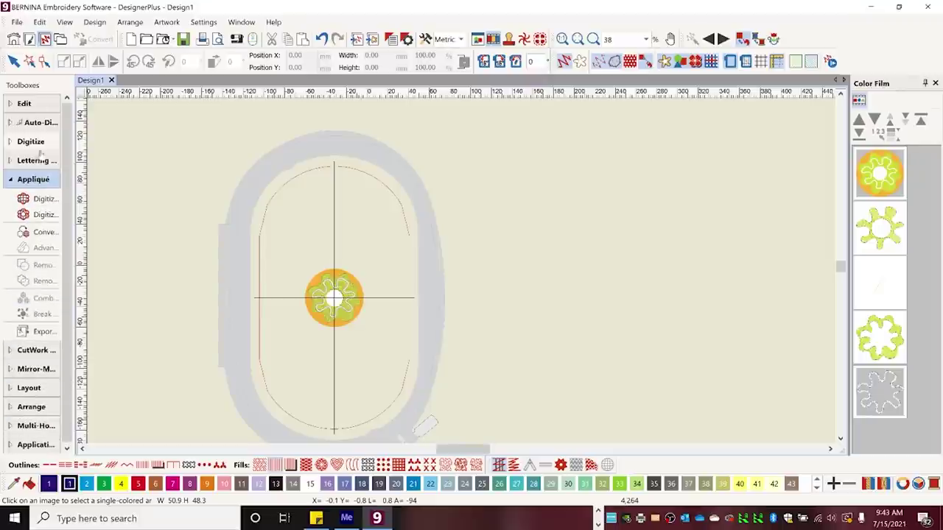
click(42, 215)
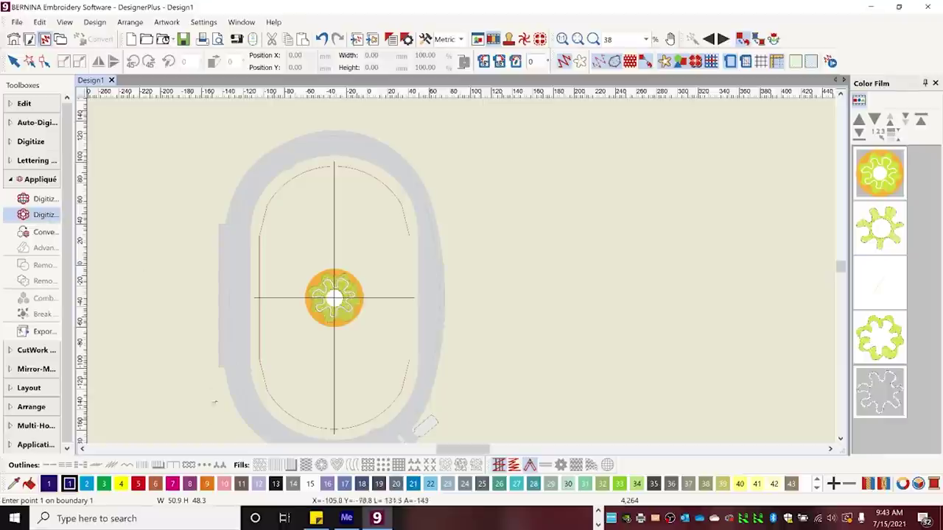
click(155, 483)
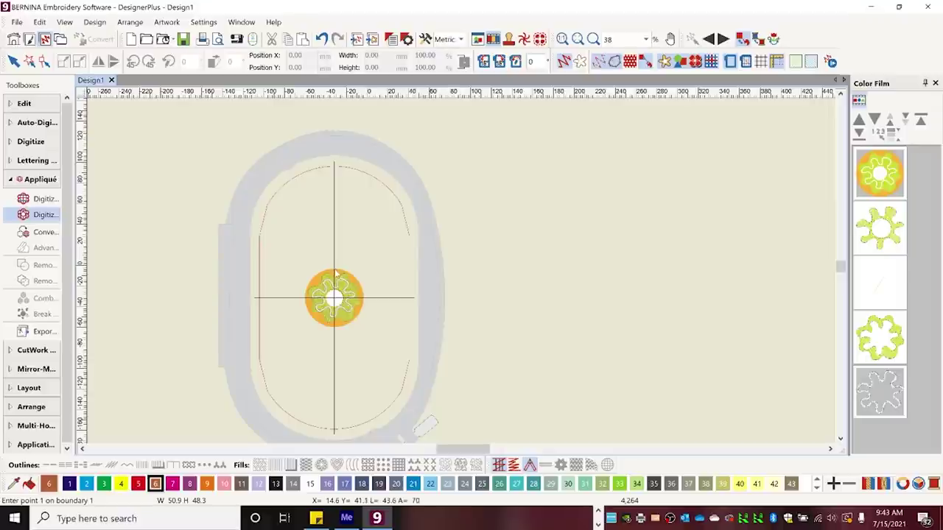
click(335, 272)
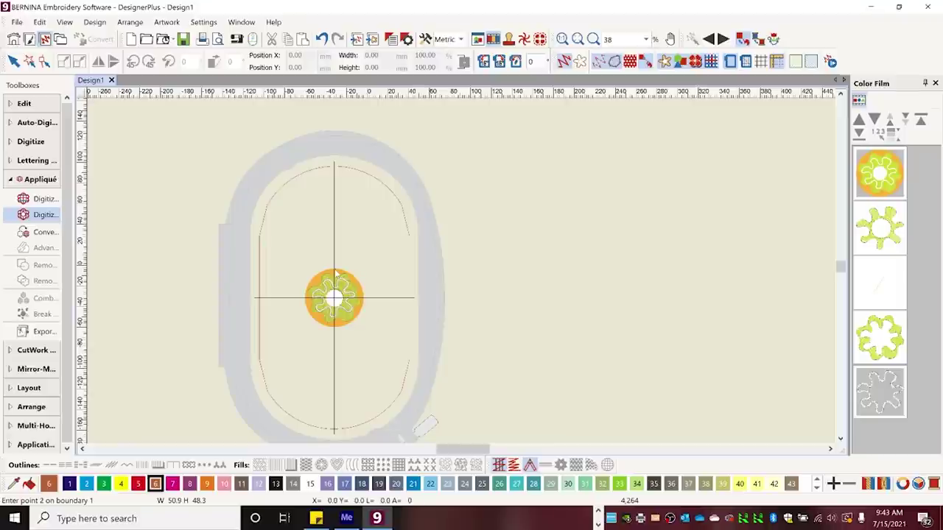
click(362, 305)
click(337, 333)
click(304, 300)
key(Return)
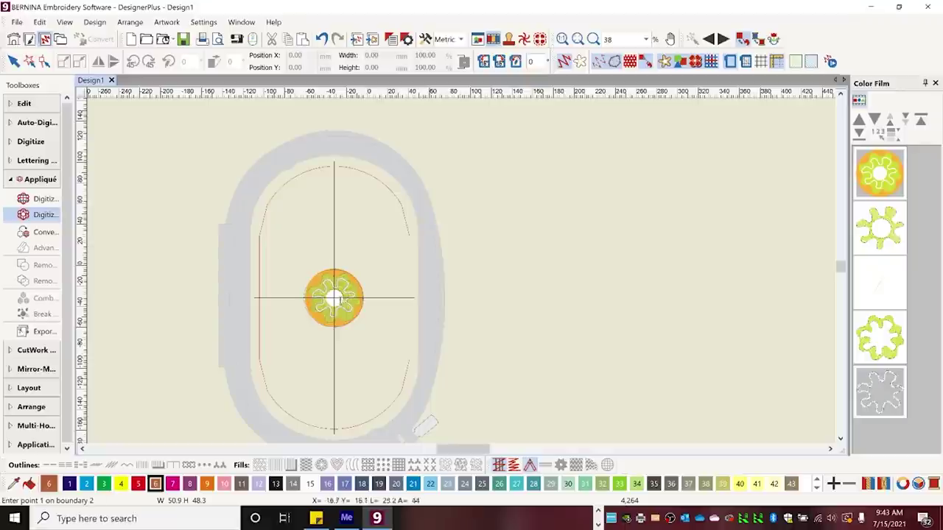
Trace the donut's white center hole as the second boundary and complete the appliqué
click(336, 296)
click(333, 312)
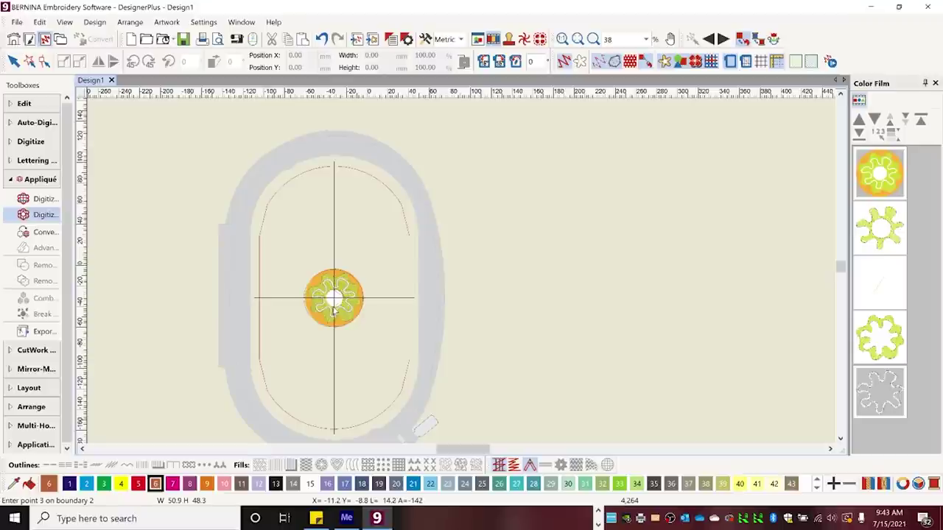
click(333, 312)
click(333, 298)
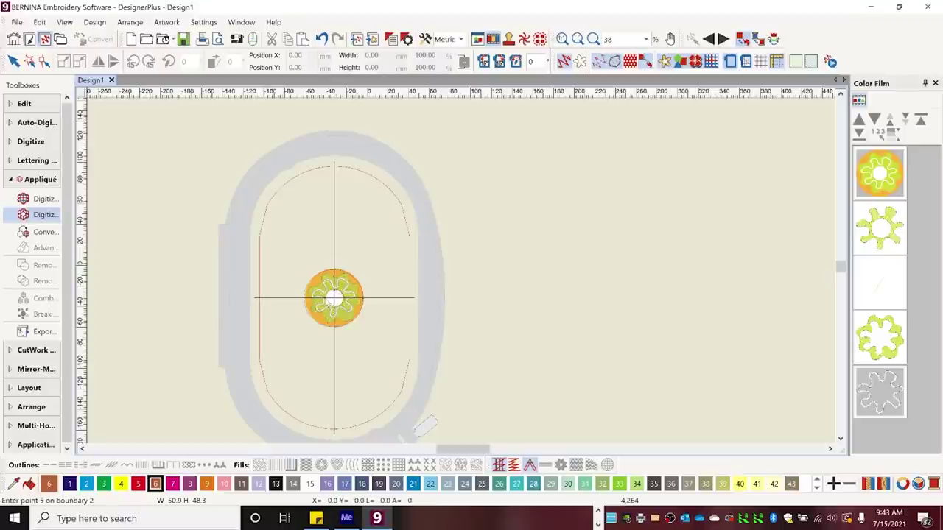
key(Return)
key(Return)
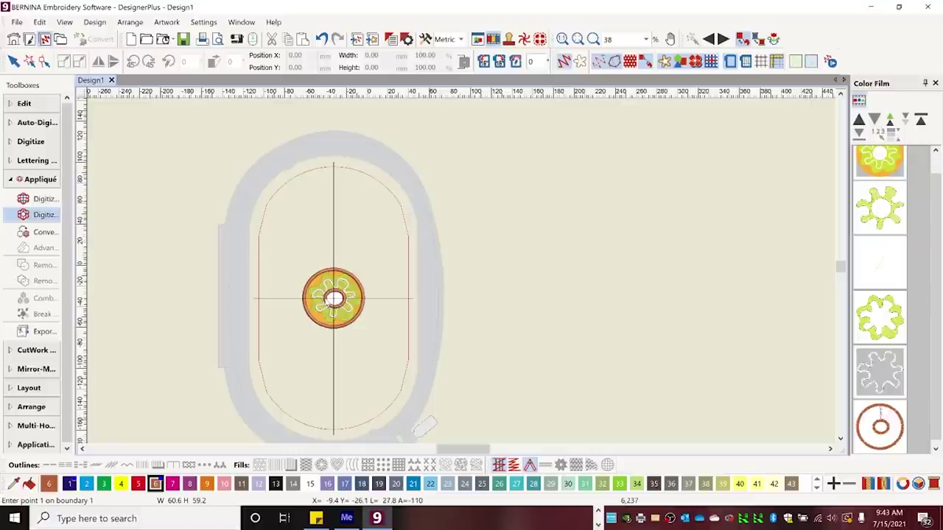
key(Escape)
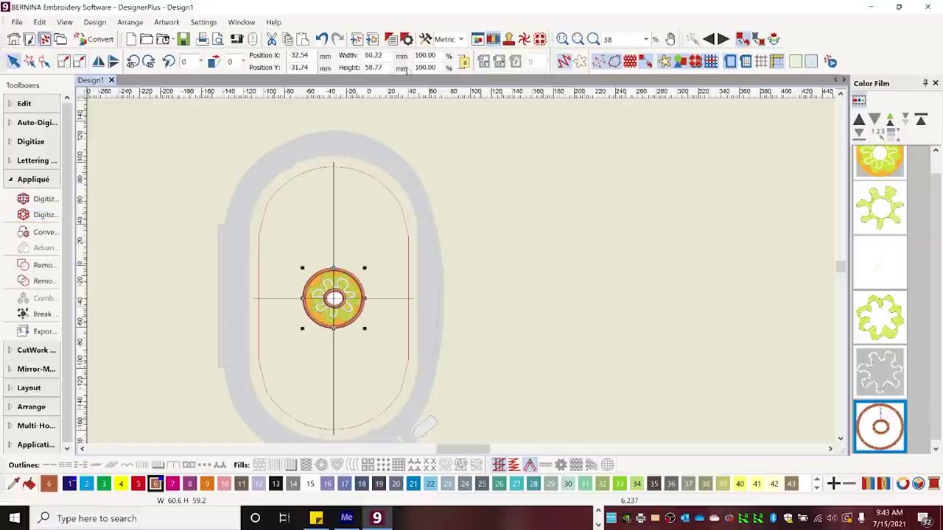
Assign the golden swirl fabric 1109-30 from the Bistro collection to the donut appliqué
click(393, 40)
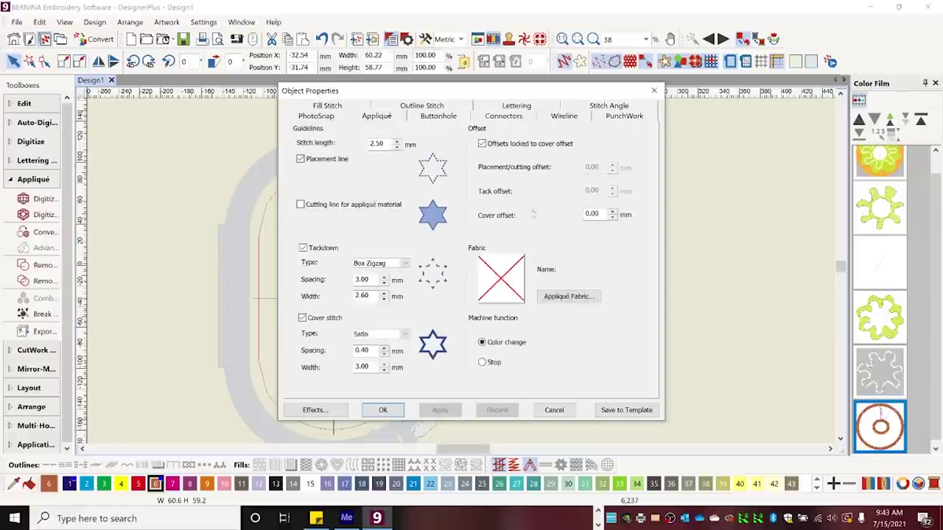
click(563, 297)
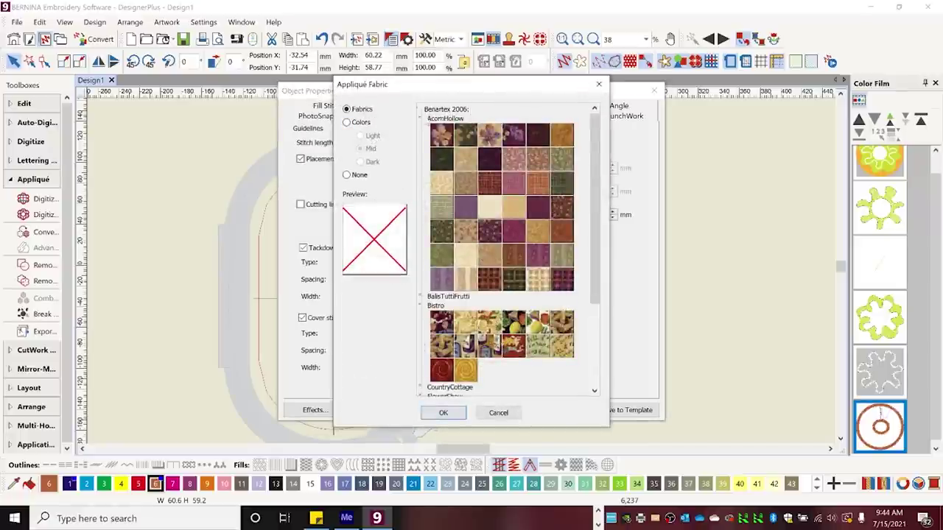
click(467, 373)
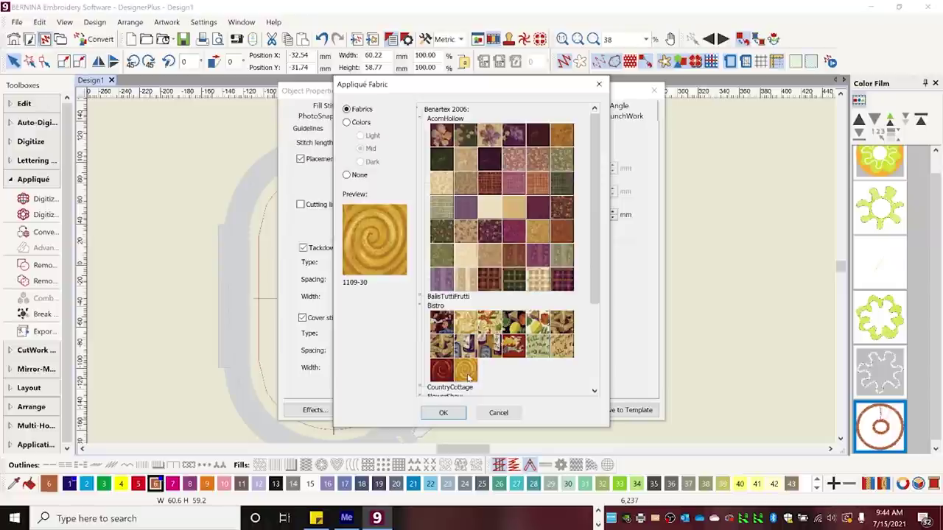
click(444, 413)
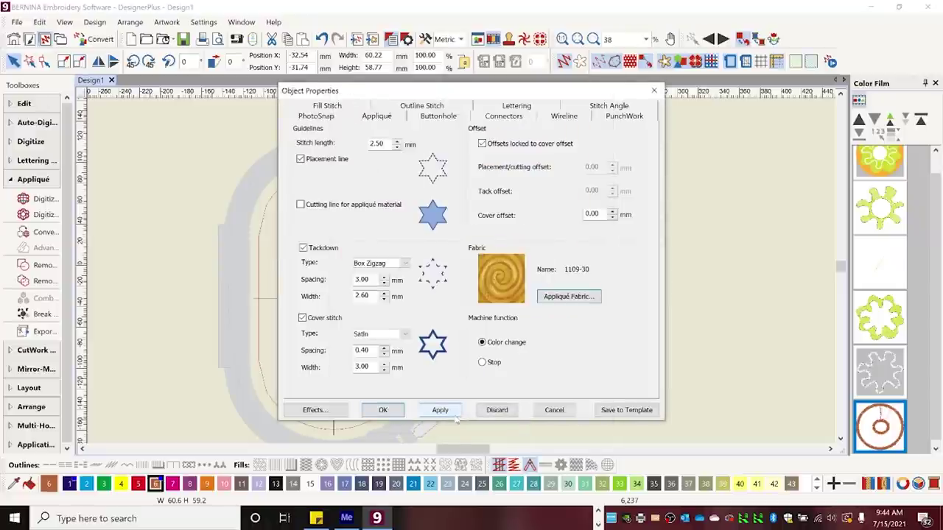
click(441, 411)
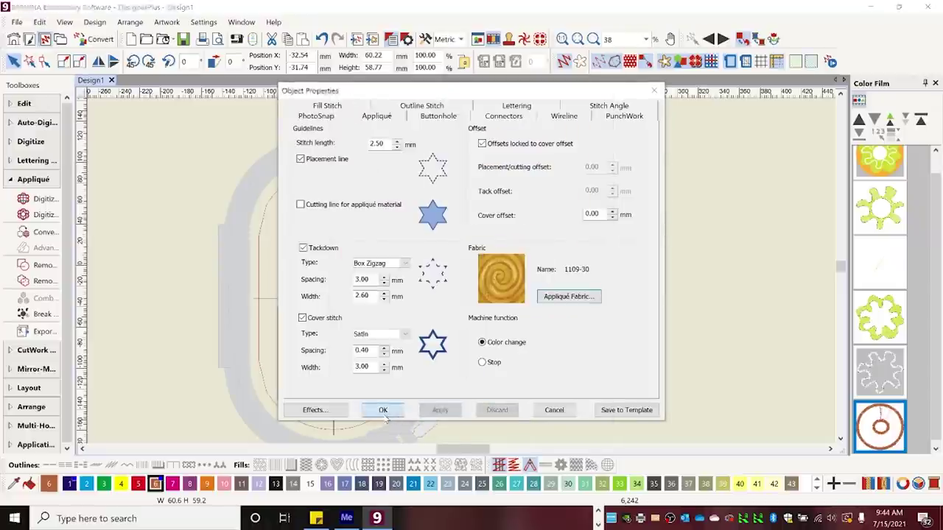
click(383, 410)
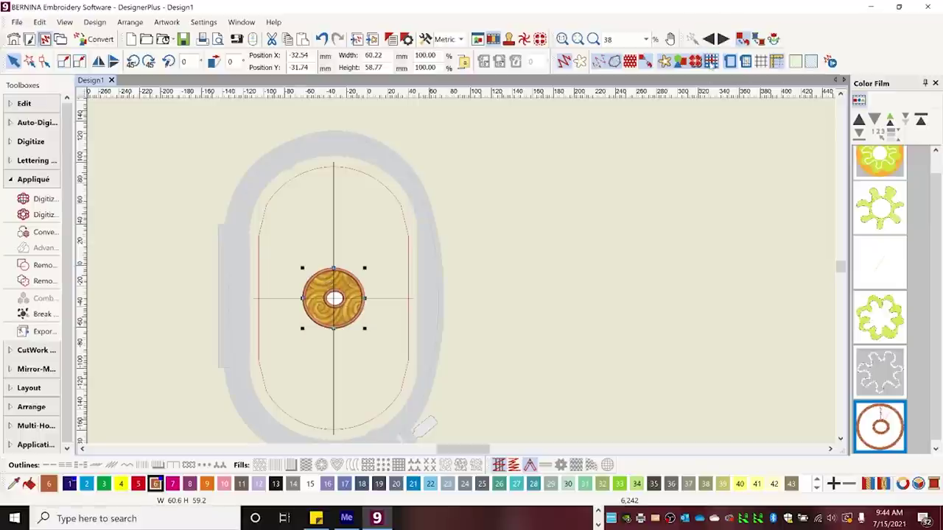
Move the donut appliqué to the start of the stitching sequence
click(708, 40)
click(722, 39)
click(818, 304)
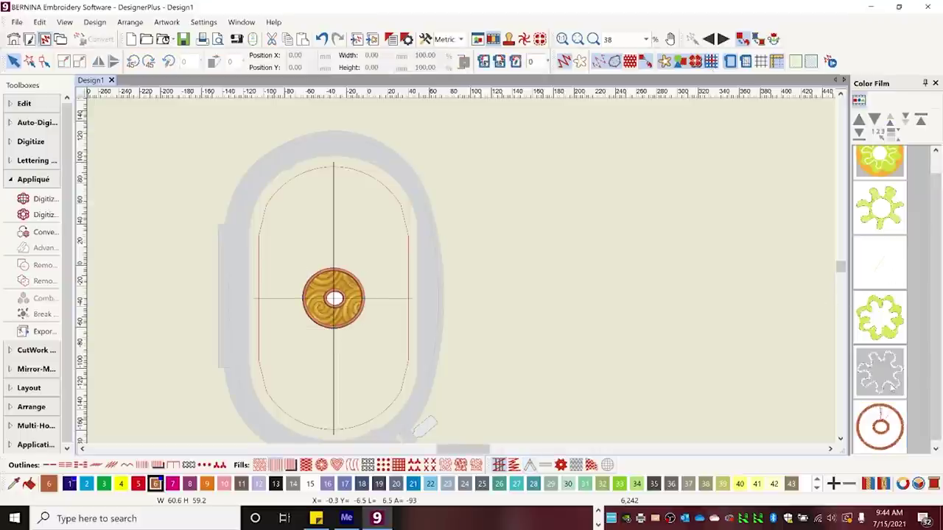
click(895, 418)
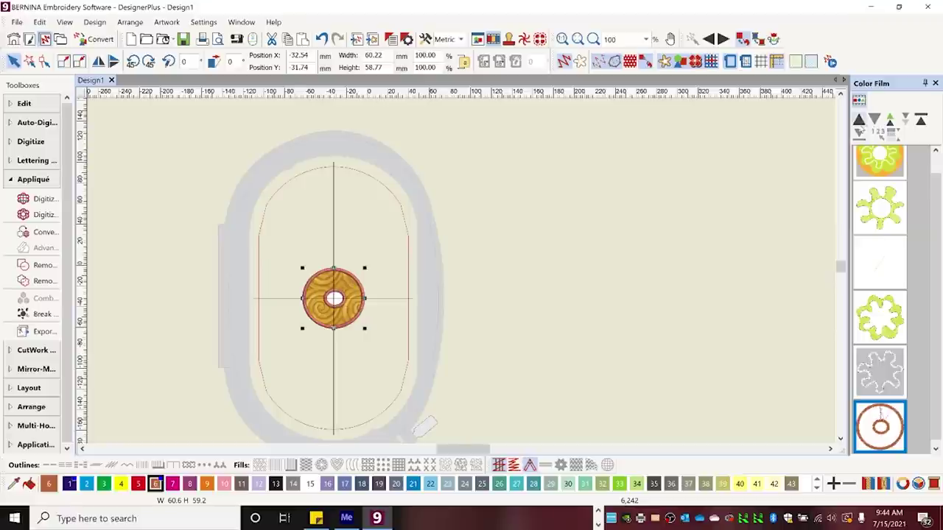
click(921, 120)
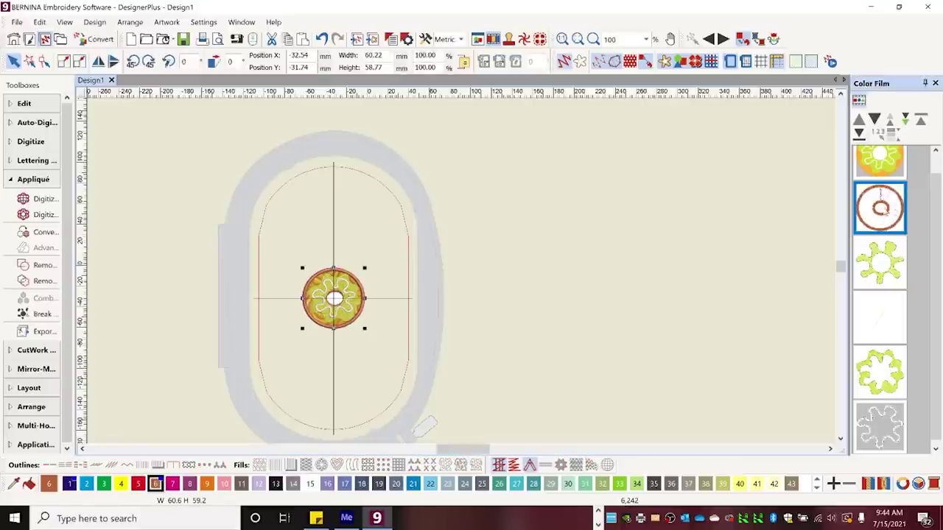
Break apart the donut appliqué, and separate its color 6 cover stitching into inner and outer rings
click(859, 100)
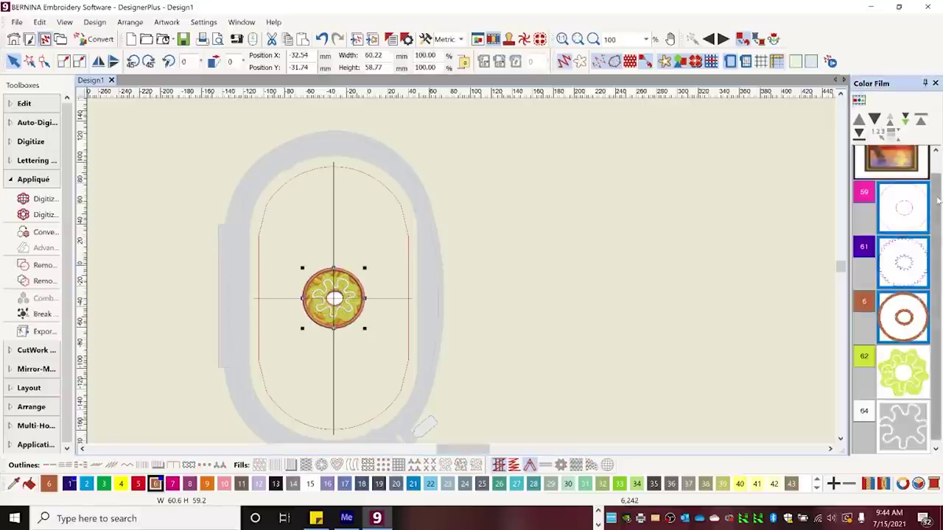
click(33, 314)
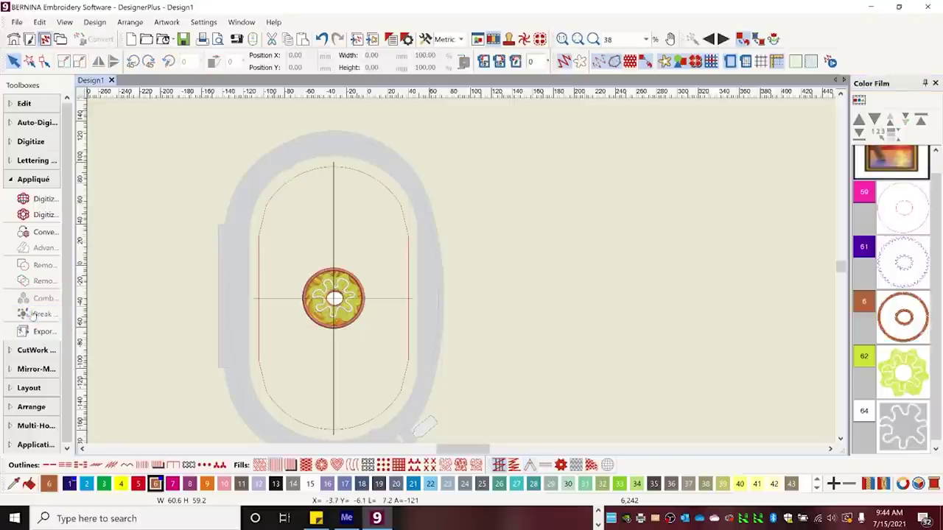
click(916, 315)
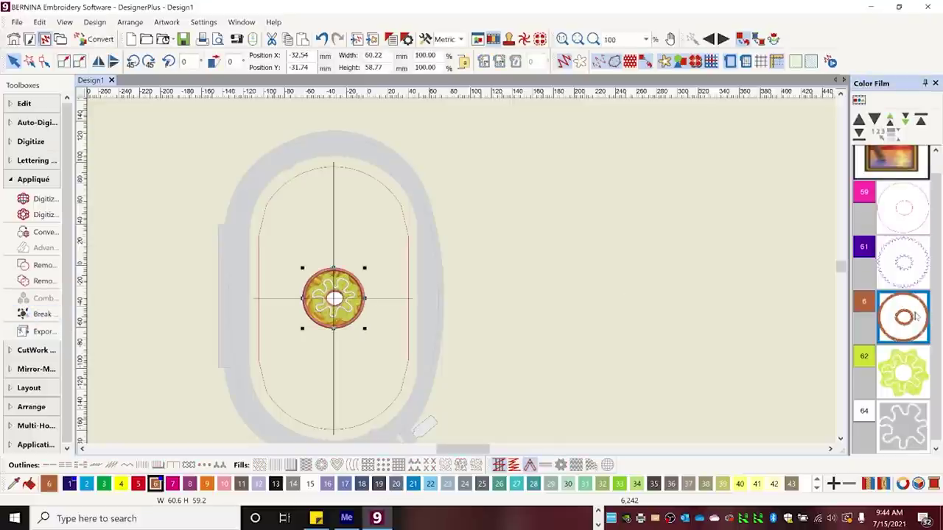
click(859, 100)
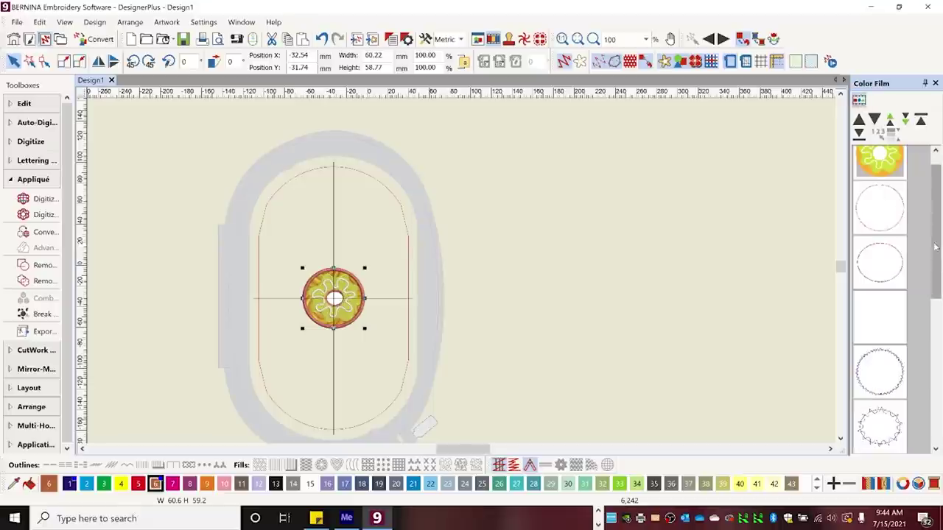
drag(935, 248, 938, 324)
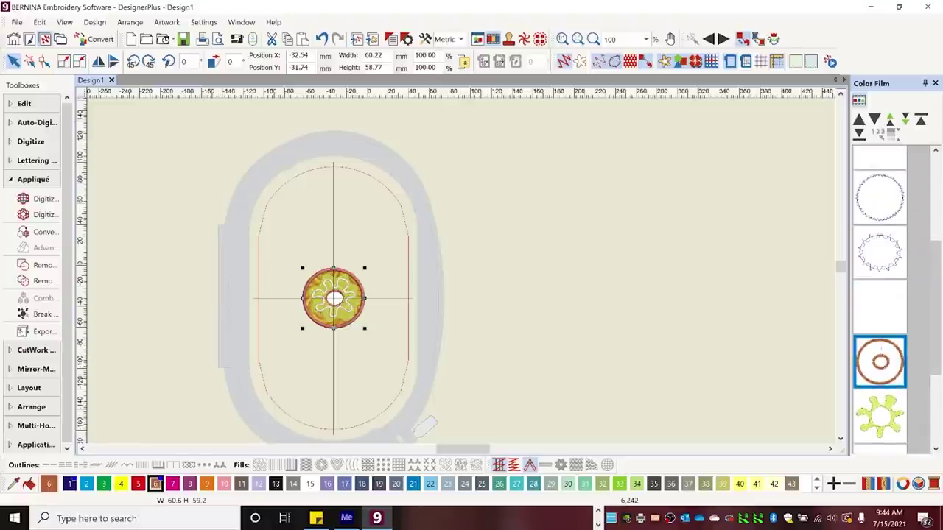
click(42, 313)
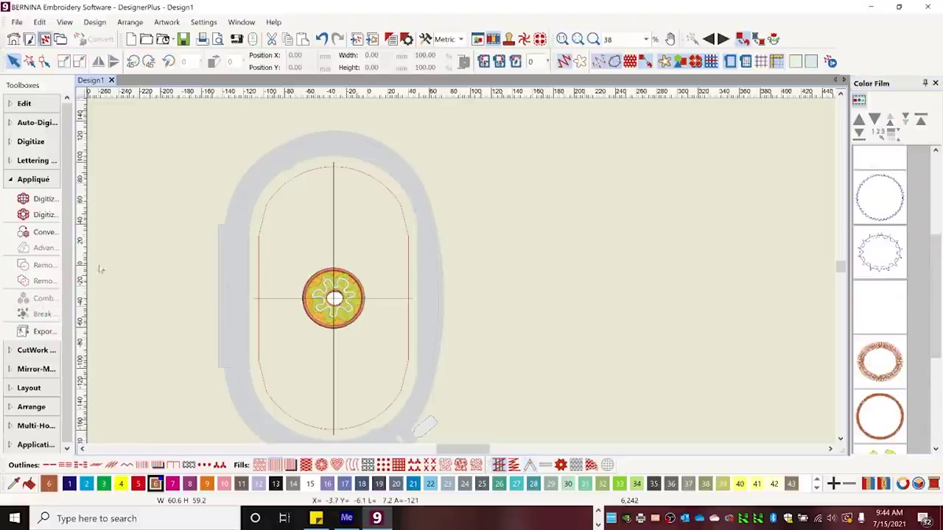
Move the inner color 6 ring around the donut hole to the end of the stitching sequence
click(888, 376)
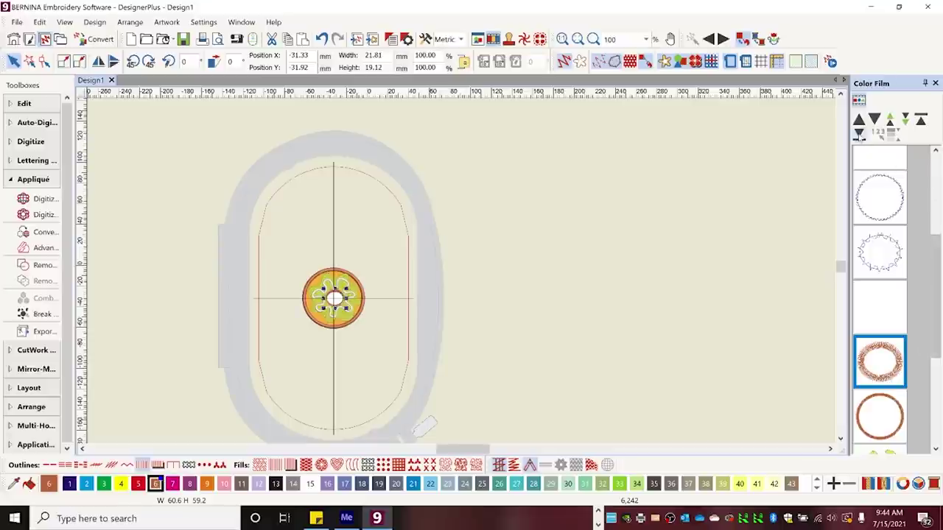
click(858, 134)
click(658, 198)
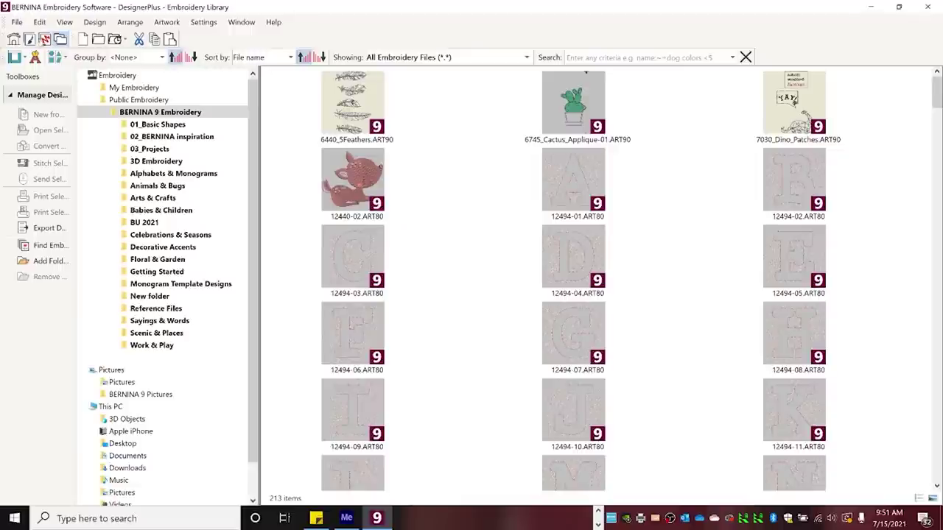
Open the 12494 Quilted Alphabet folder under Alphabets & Monograms in the Embroidery Library
click(44, 40)
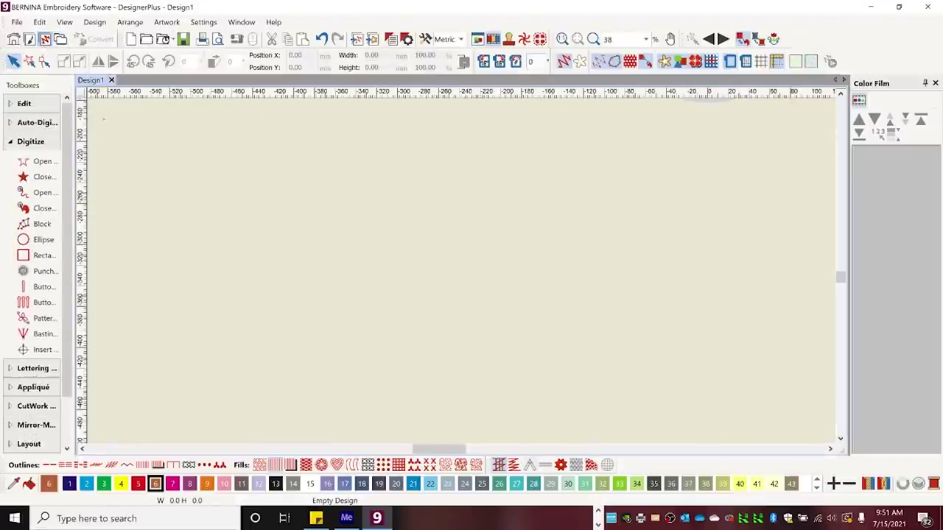
click(60, 38)
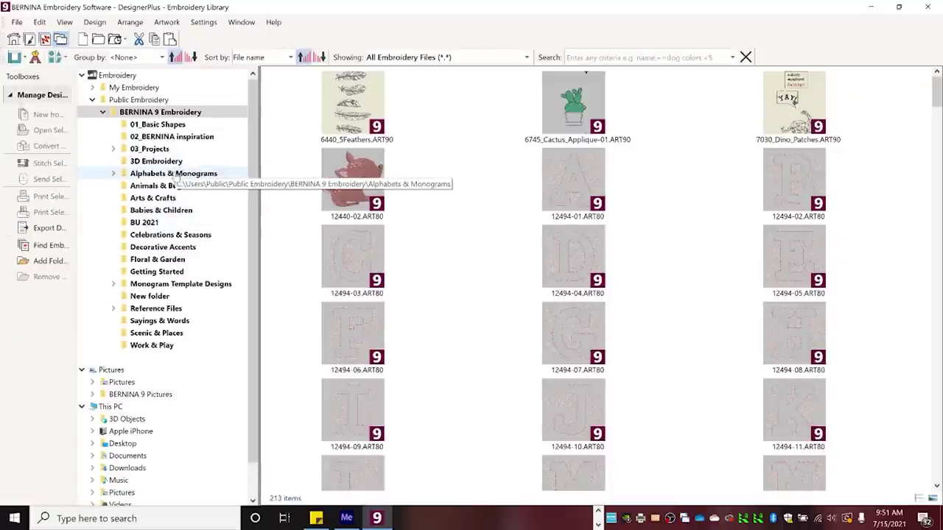
click(116, 174)
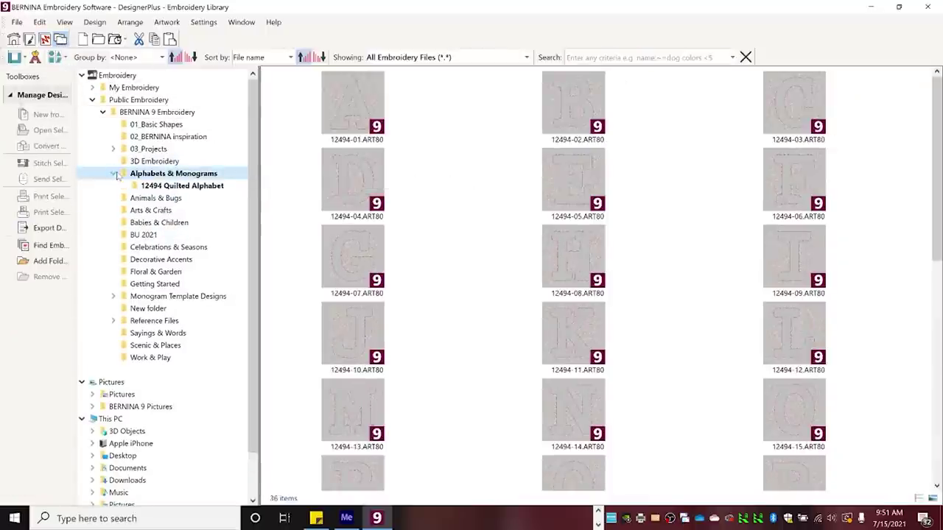
click(153, 187)
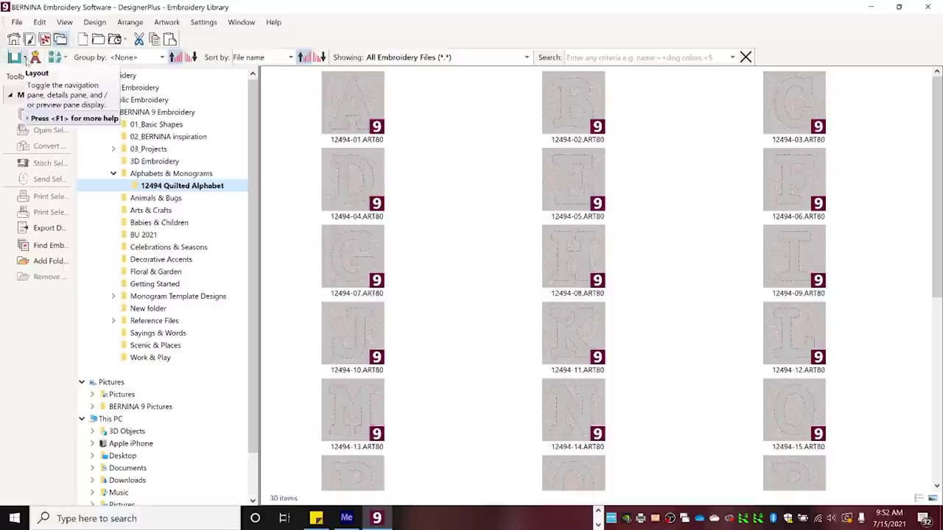
Display a widened Keyboard Design Collection manager and show file details beside the quilted alphabet designs
click(34, 59)
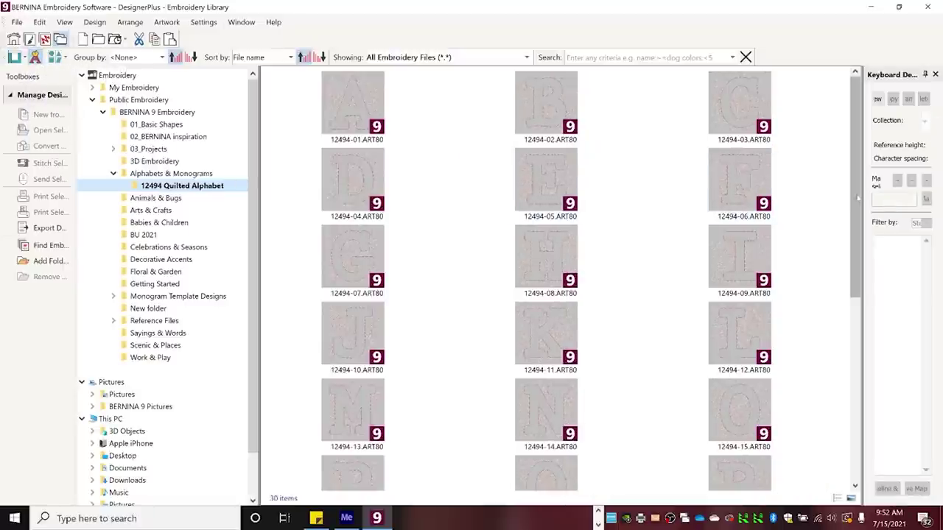
drag(864, 204, 783, 205)
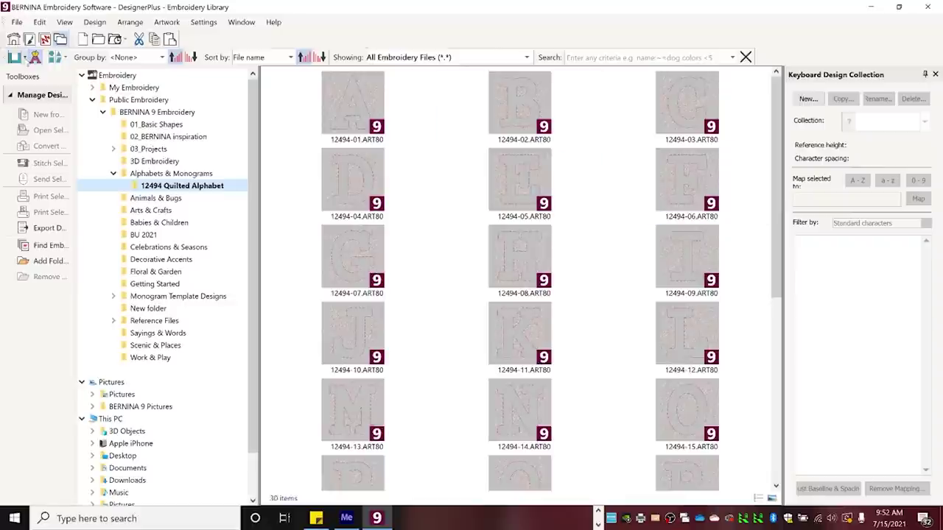
click(25, 58)
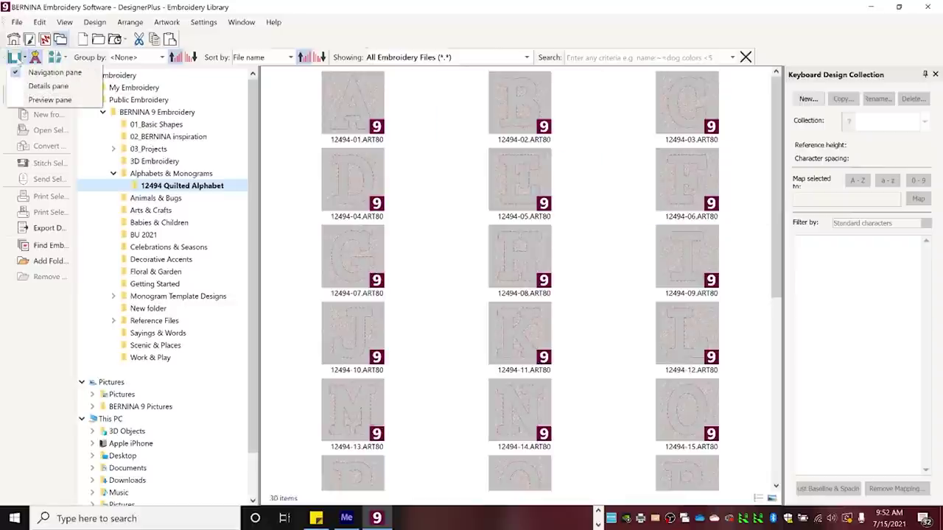
click(44, 99)
click(25, 57)
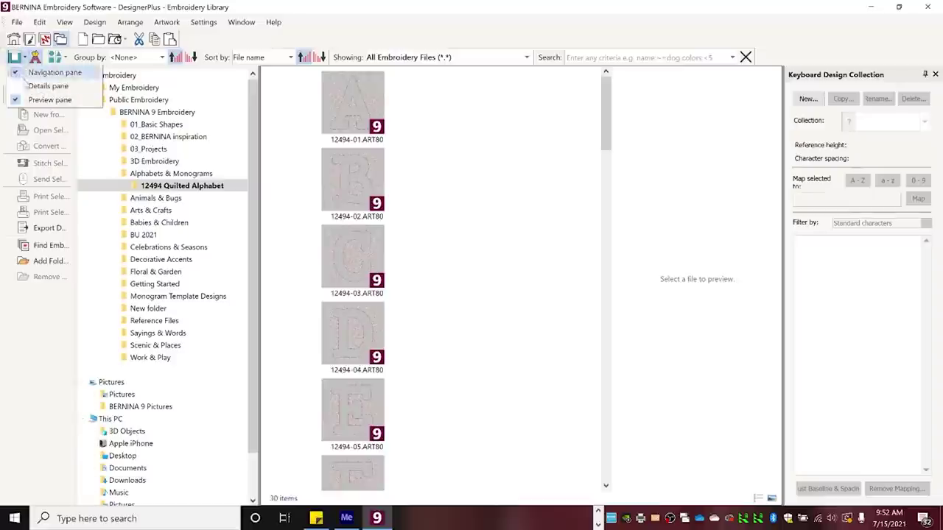
click(25, 86)
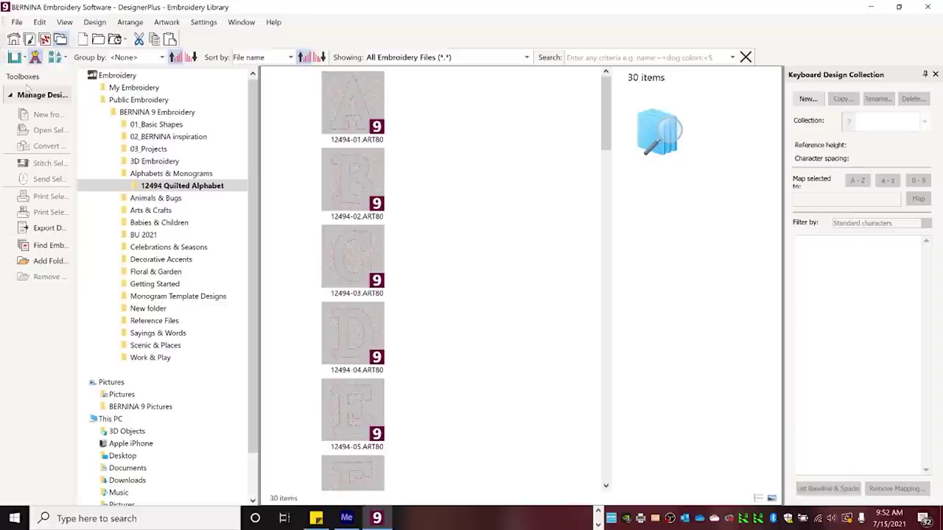
click(808, 99)
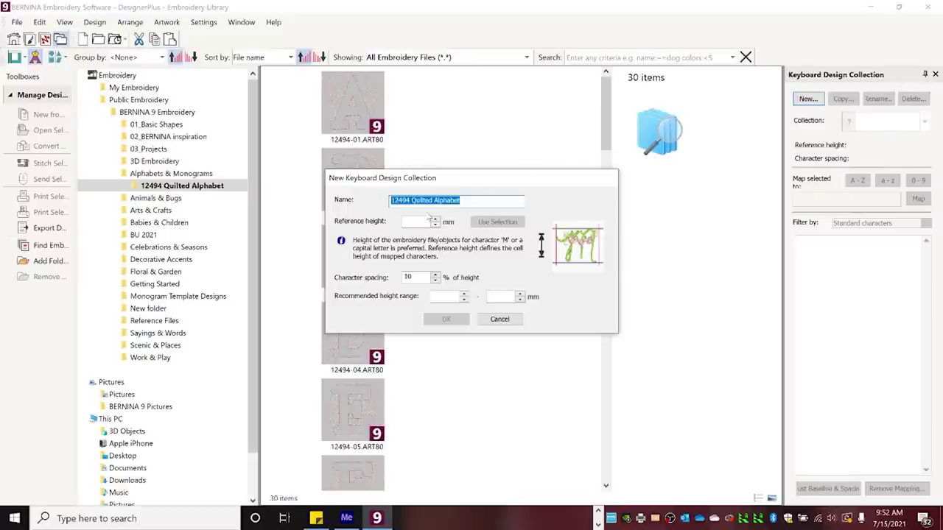
drag(542, 35, 555, 12)
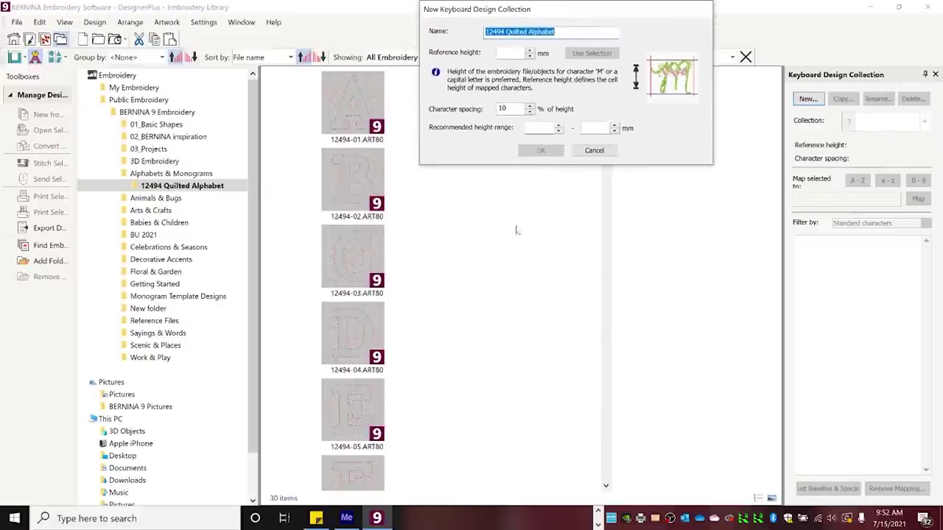
click(611, 154)
With letter M (12494-13) selected, create the keyboard design collection 12494 Quilted Alphabet with a 4.87 mm reference height and 10% character spacing
scroll(464, 394, down, 10)
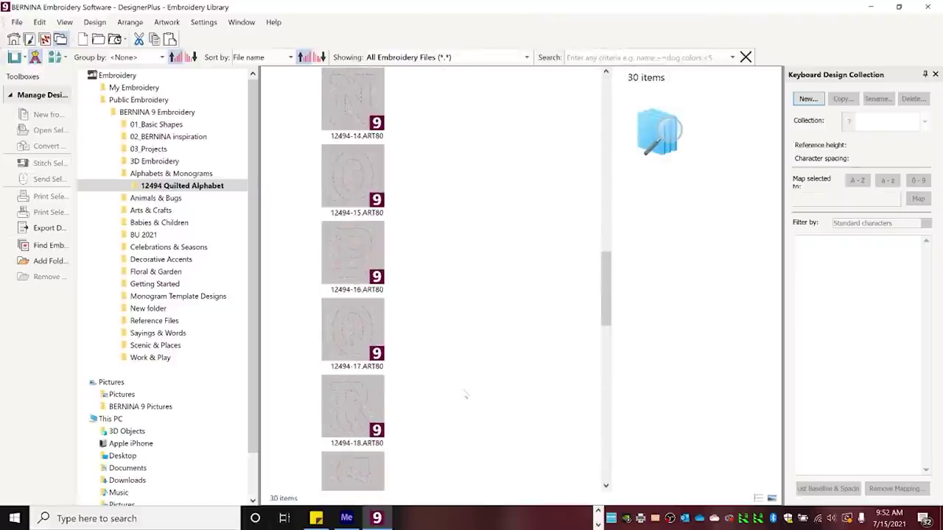
scroll(464, 396, up, 5)
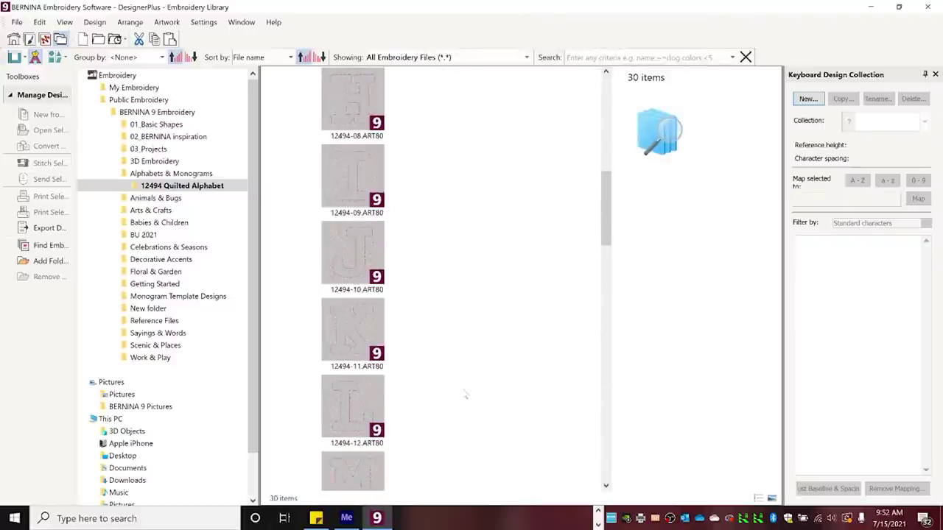
scroll(465, 396, down, 2)
click(352, 312)
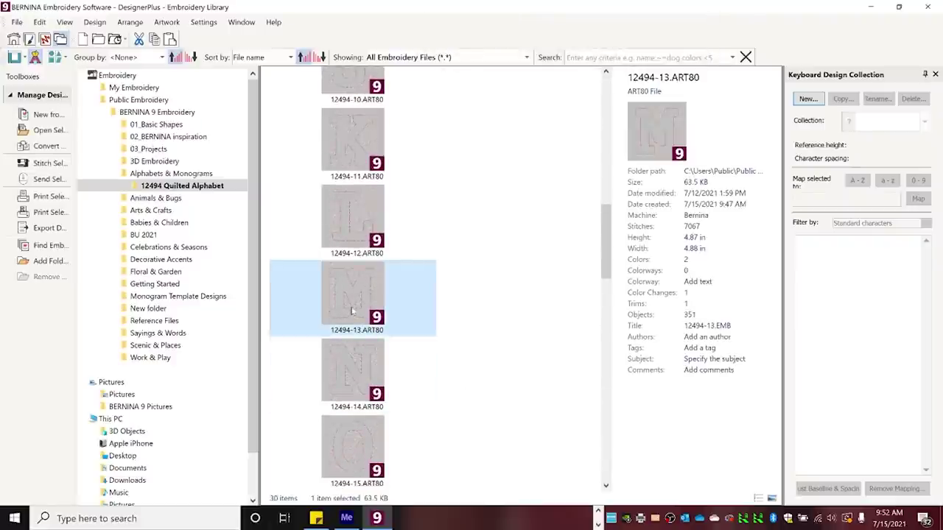
click(808, 98)
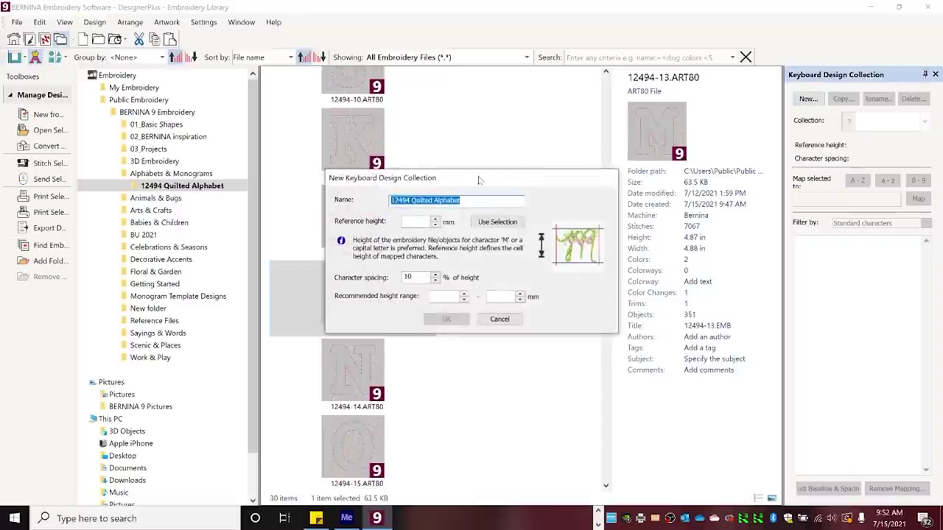
drag(478, 180, 362, 94)
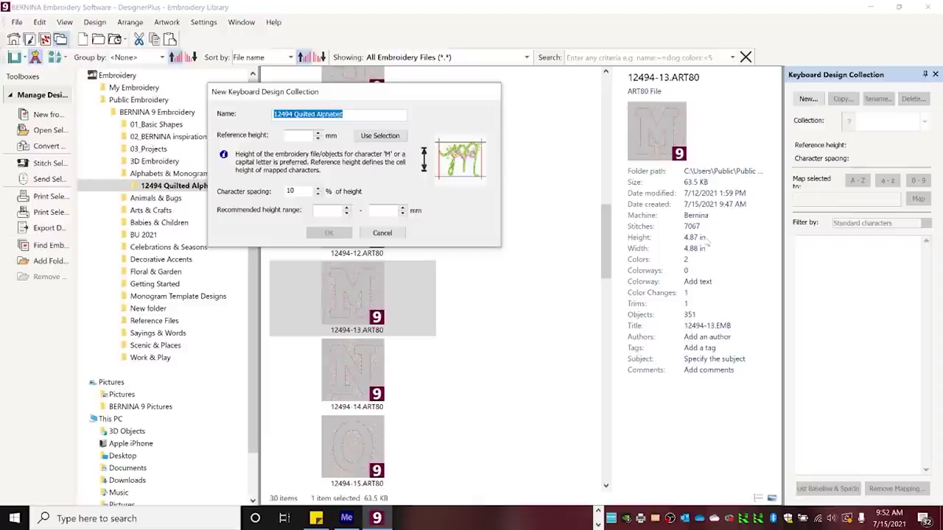
key(End)
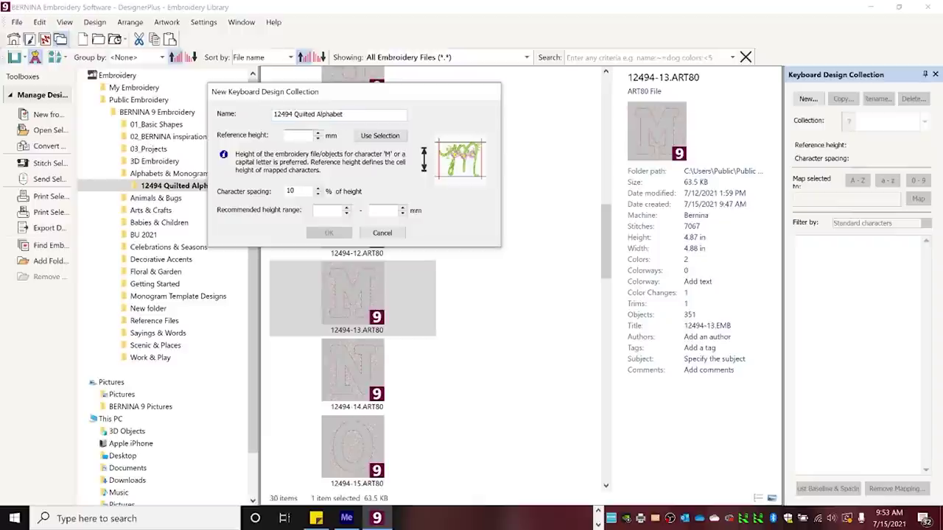
key(Tab)
text(4.8)
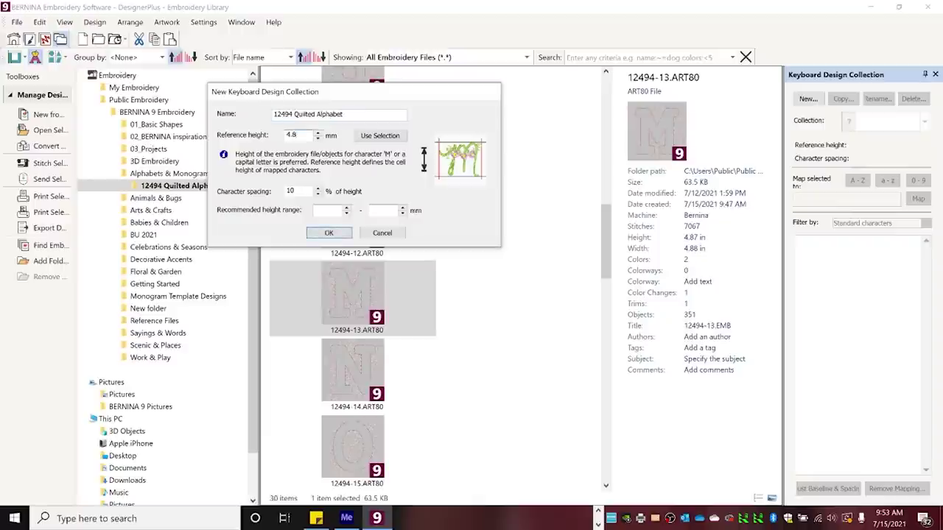
click(329, 233)
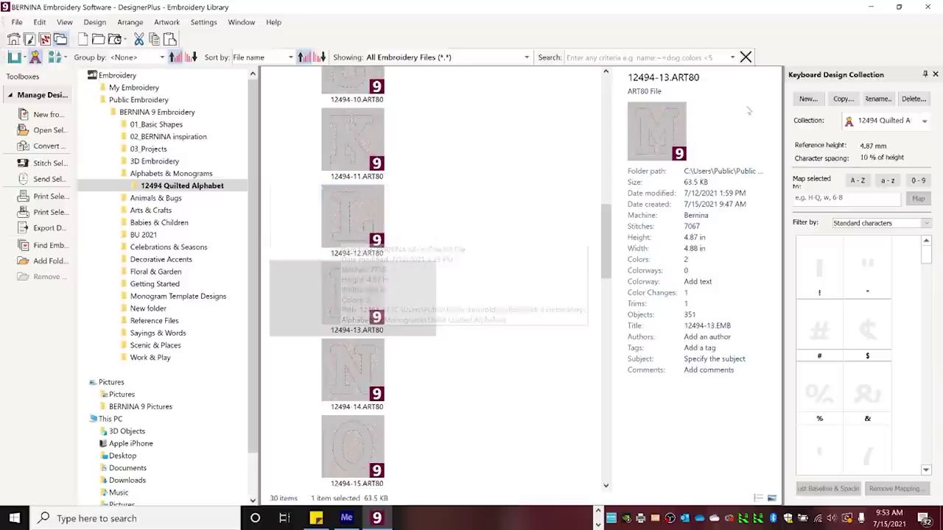
click(924, 124)
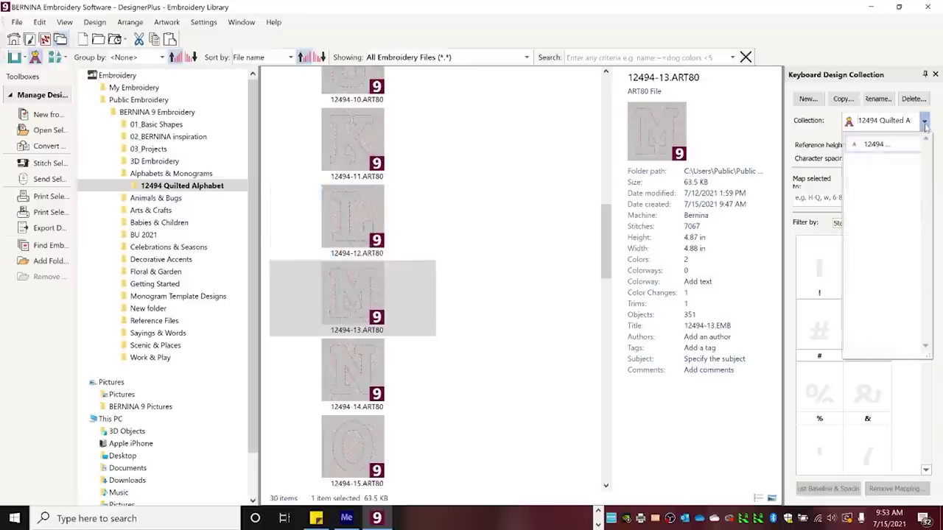
click(924, 125)
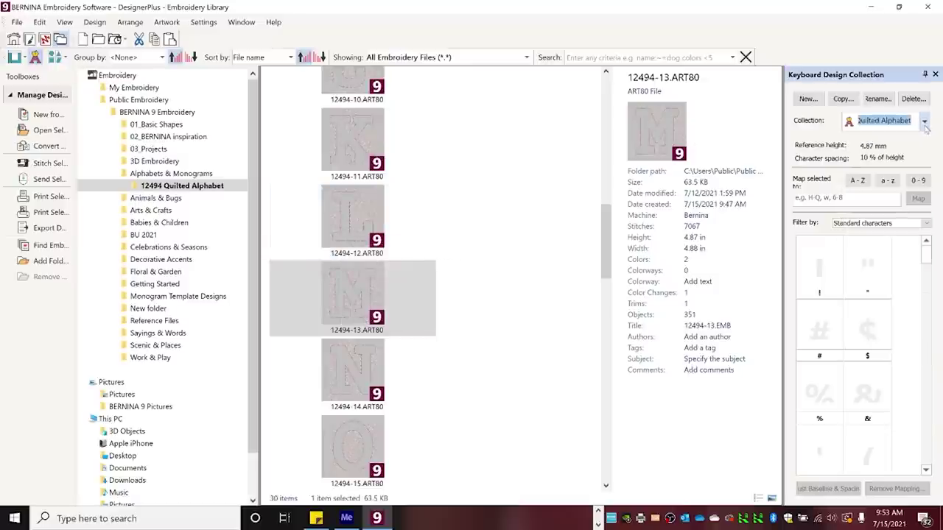
Map designs 12494-01 through 12494-26 to the characters A–Z in the 12494 Quilted Alphabet collection, overwriting the existing mapping of A
click(857, 181)
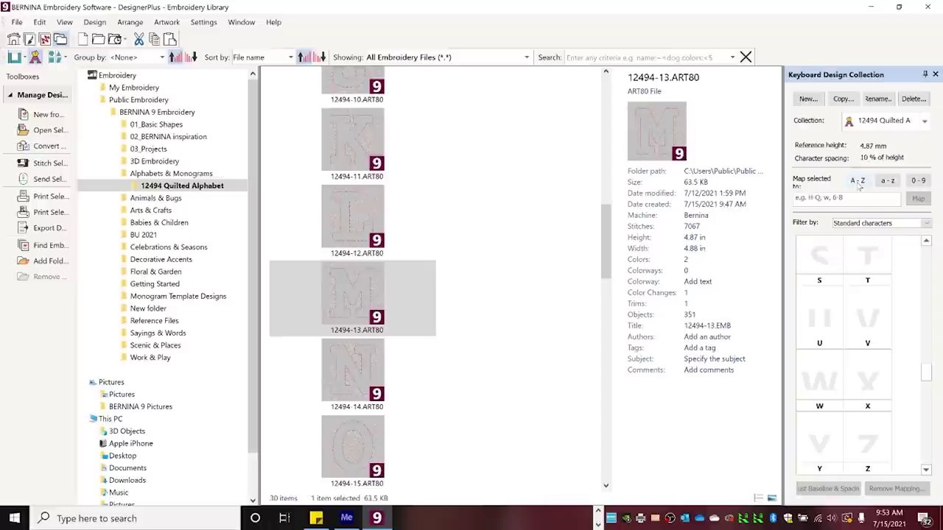
drag(605, 240, 608, 404)
click(379, 125)
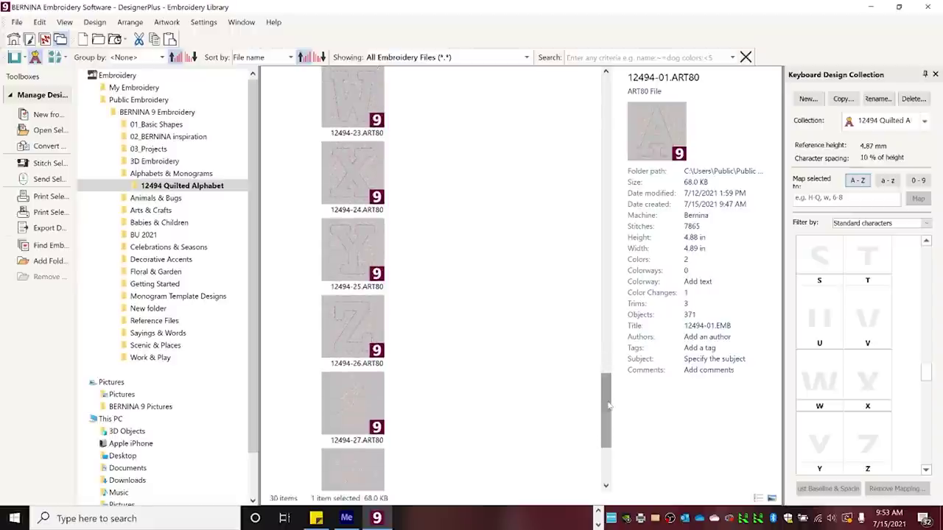
shift+click(373, 335)
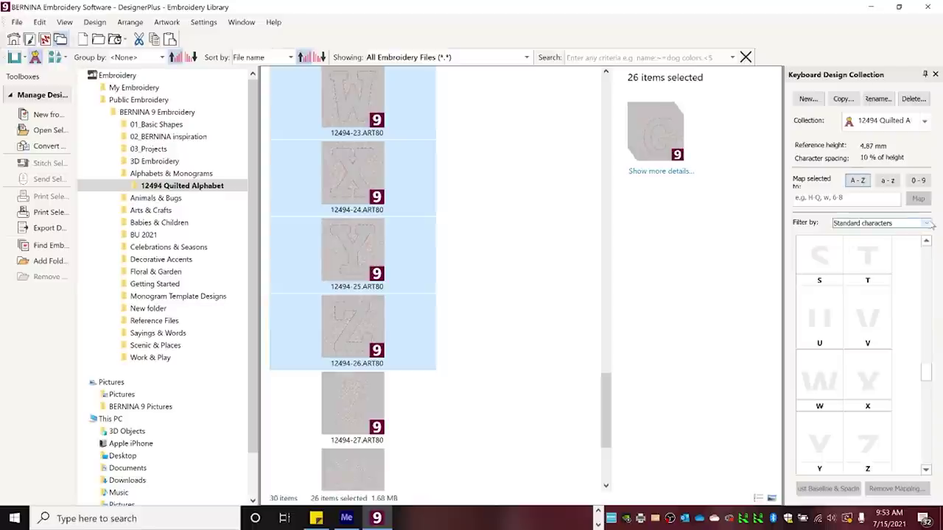
click(858, 180)
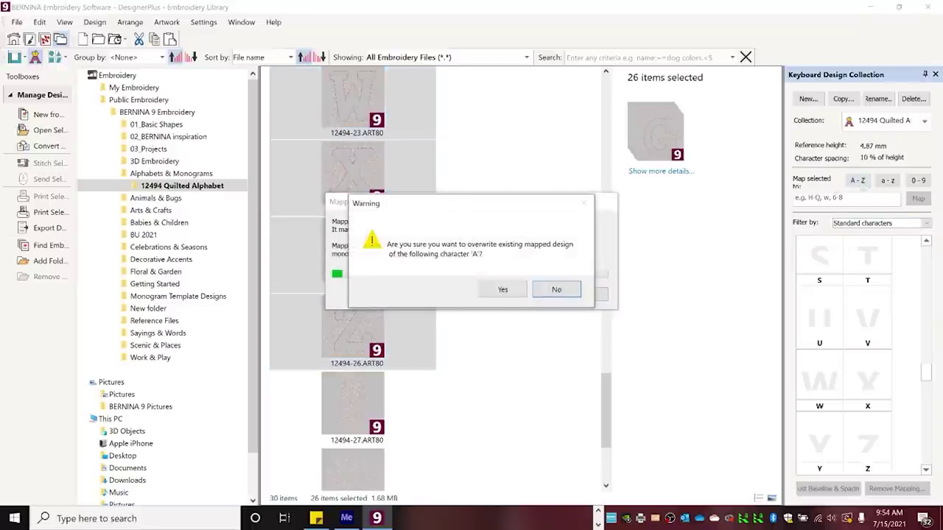
click(518, 294)
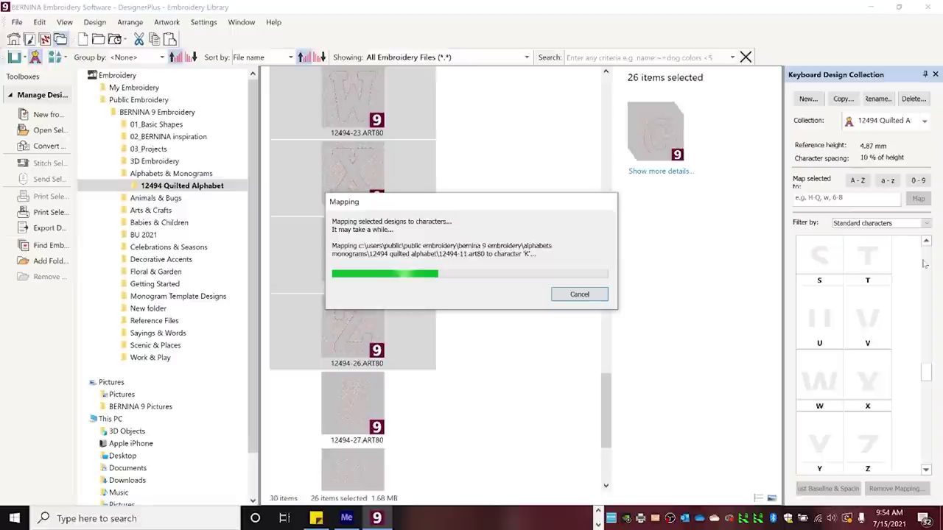
scroll(928, 295, up, 5)
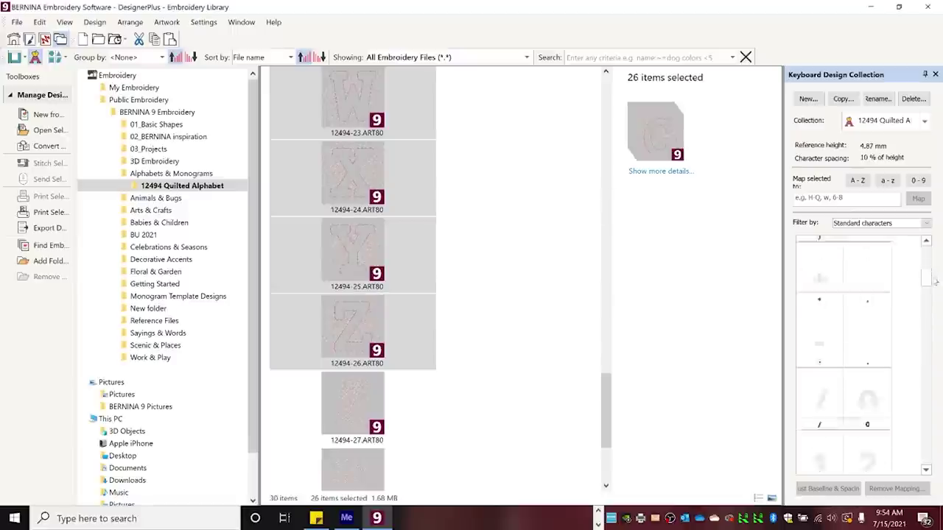
drag(934, 301, 934, 327)
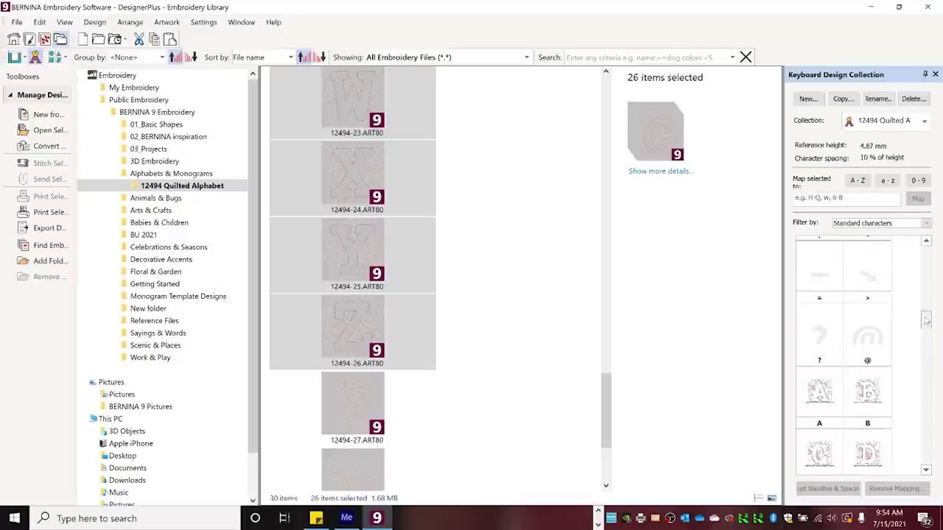
drag(926, 325, 927, 318)
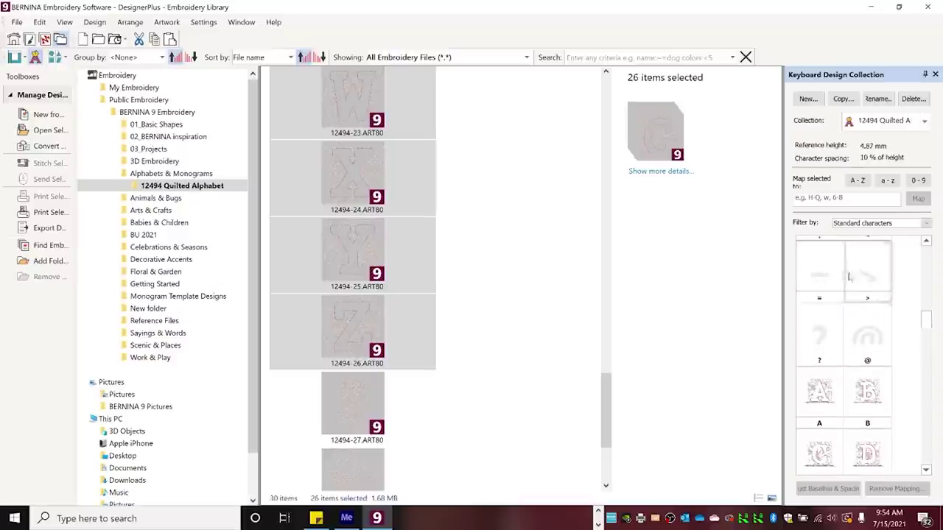
drag(605, 394, 605, 426)
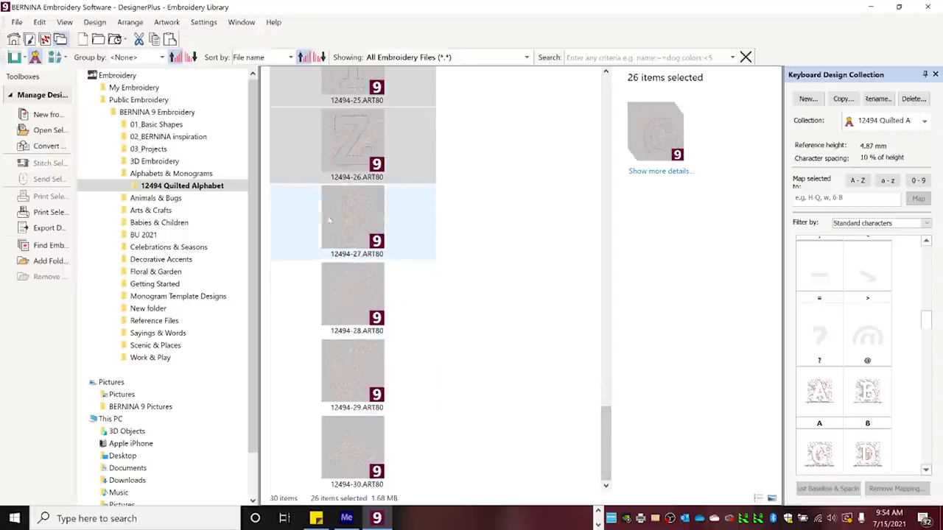
mouse_move(926, 321)
mouse_down()
mouse_move(930, 252)
mouse_move(929, 317)
mouse_up()
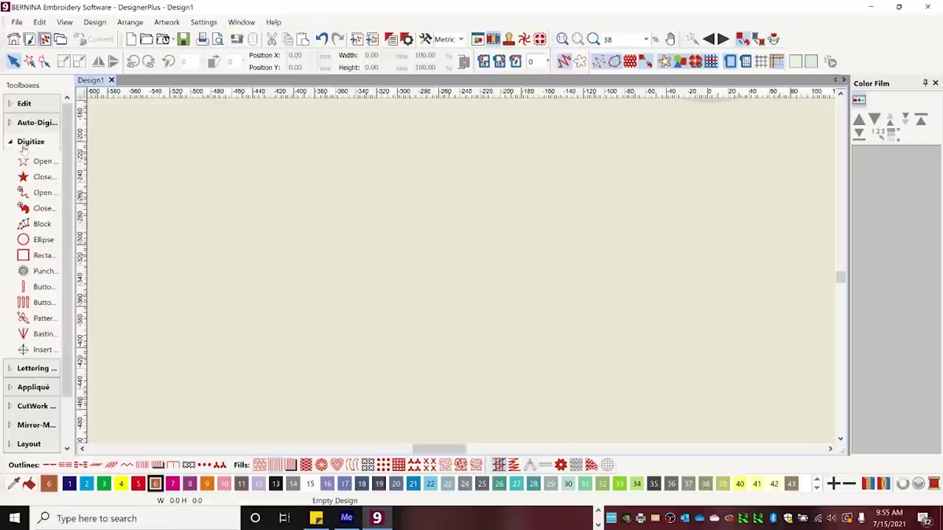
Show the Keyboard Design Collection manager beside the blank Design1 and start the Lettering tool
scroll(65, 191, down, 1)
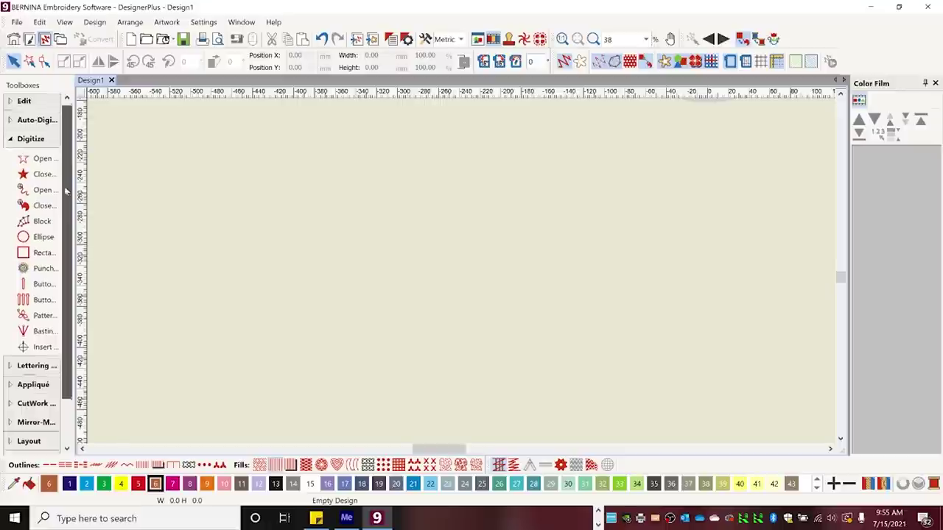
scroll(65, 191, down, 2)
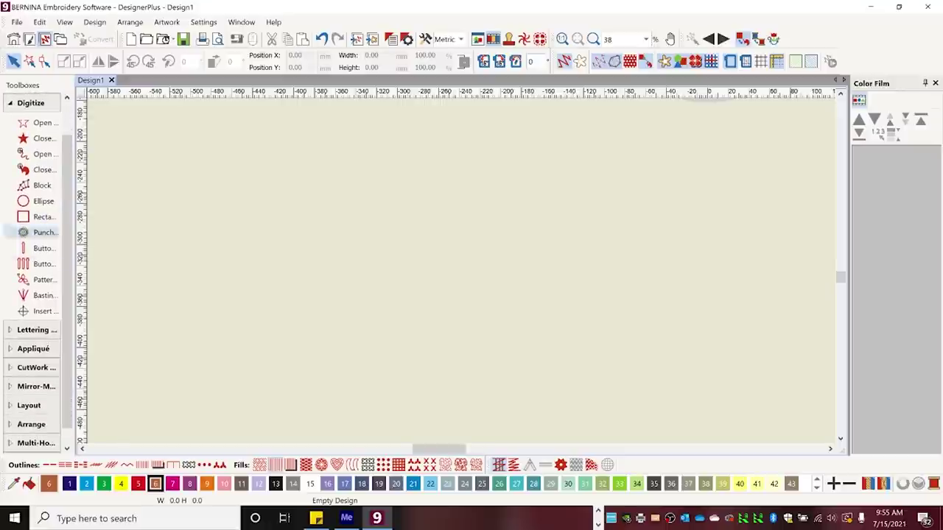
click(36, 329)
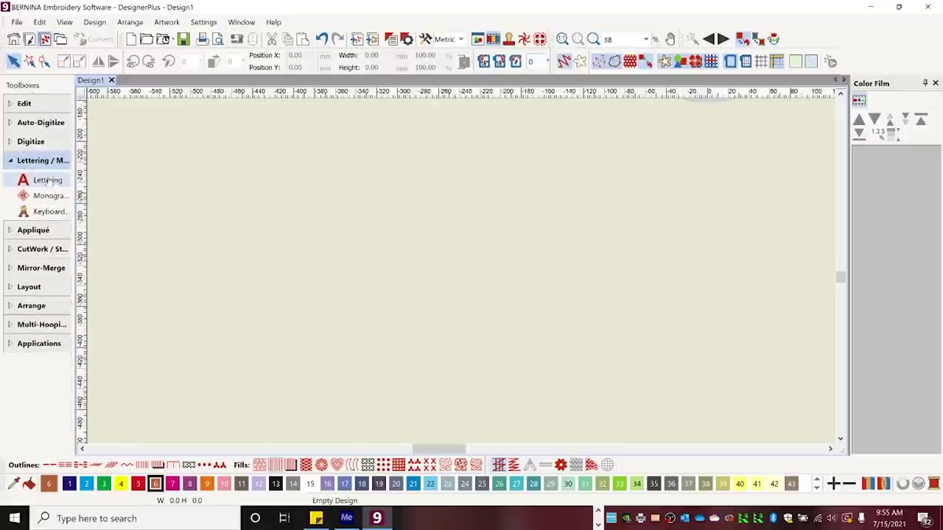
click(49, 211)
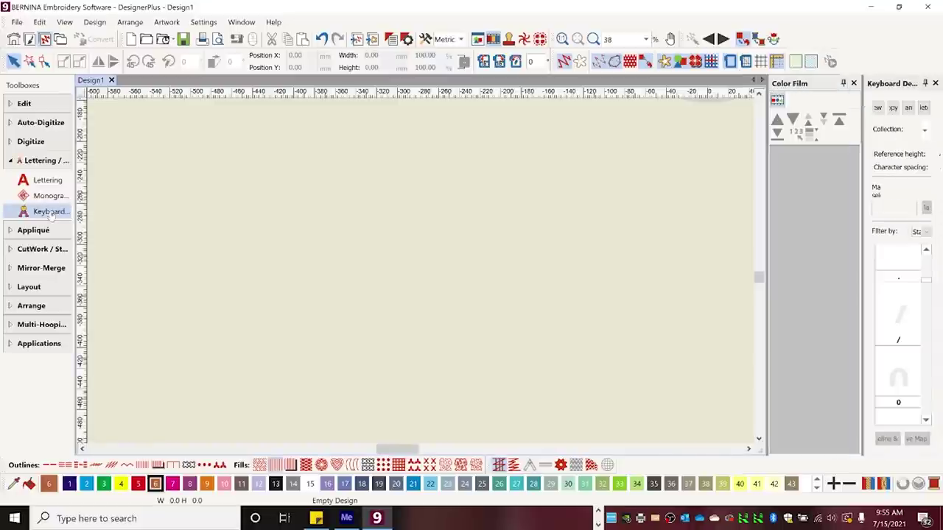
click(49, 184)
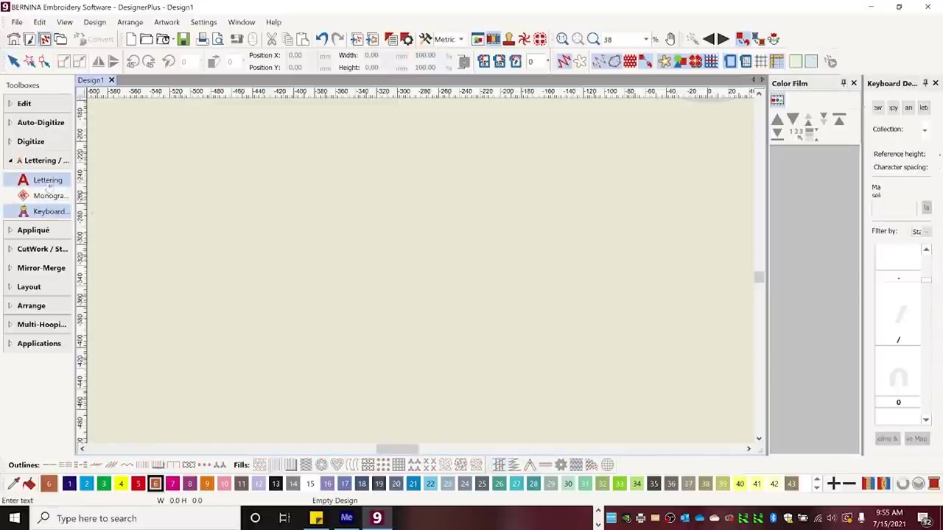
click(227, 249)
text(BERNINA)
key(BackSpace)
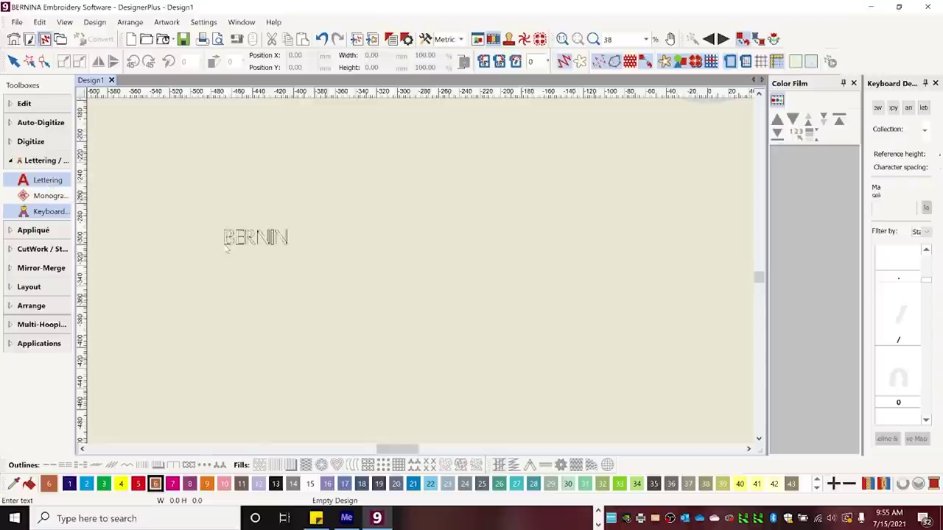
key(BackSpace)
key(BackSpace)
key(BackSpace)
key(BackSpace)
key(BackSpace)
key(BackSpace)
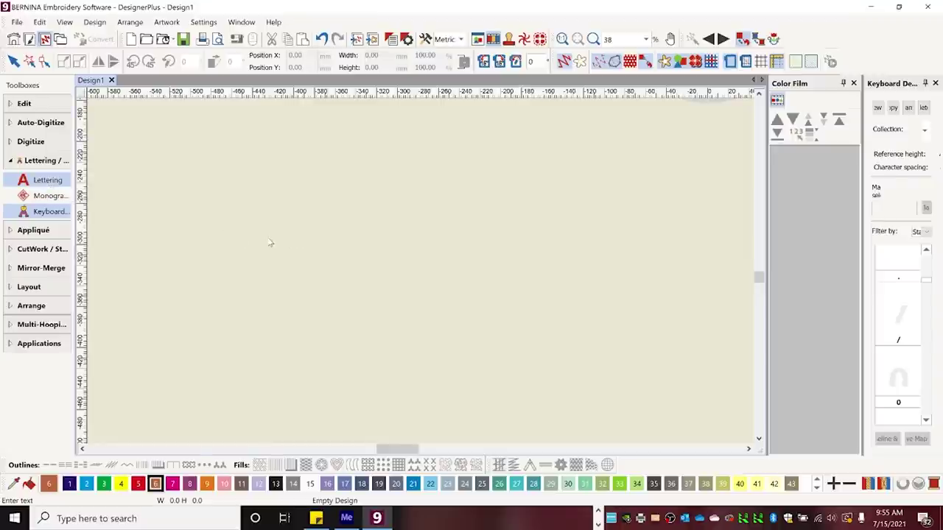
Add the lettering BERNINA to the blank design and apply the 12494 Quilted Alphabet keyboard design collection as its font
text(BERNINA)
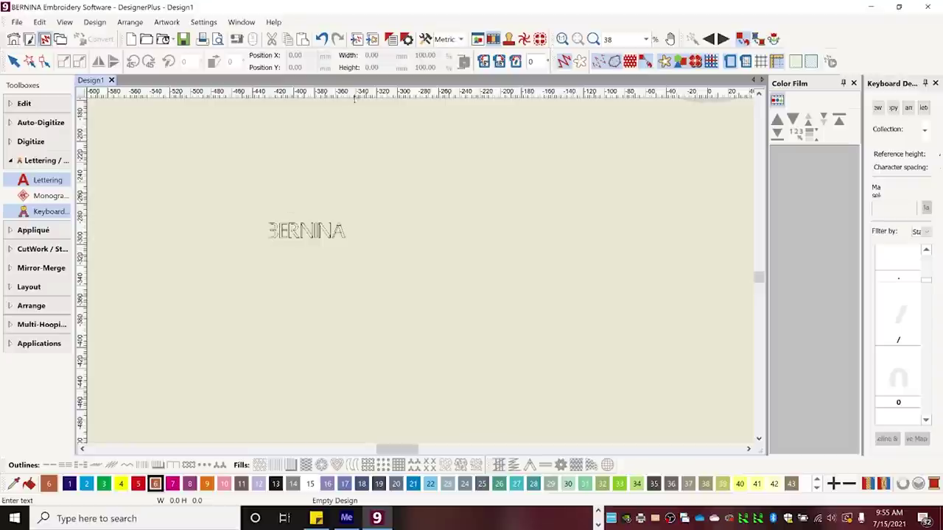
click(390, 40)
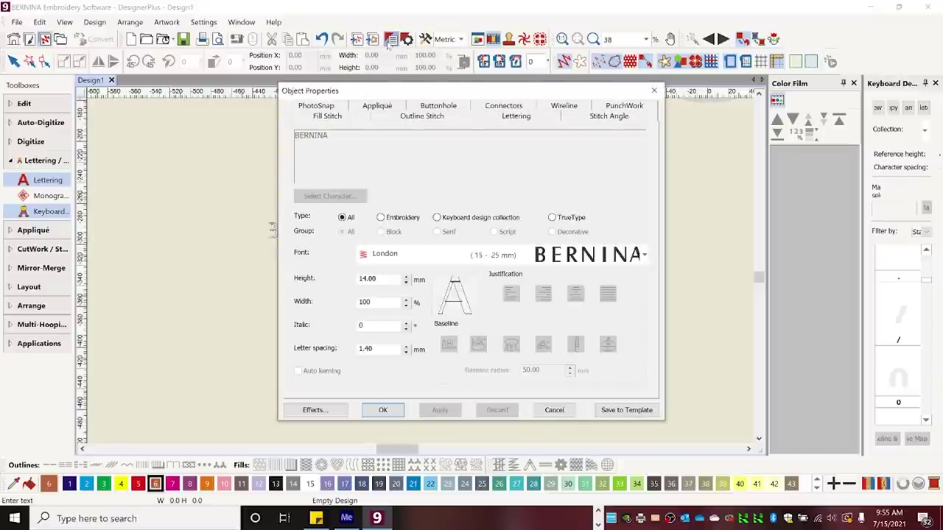
click(438, 217)
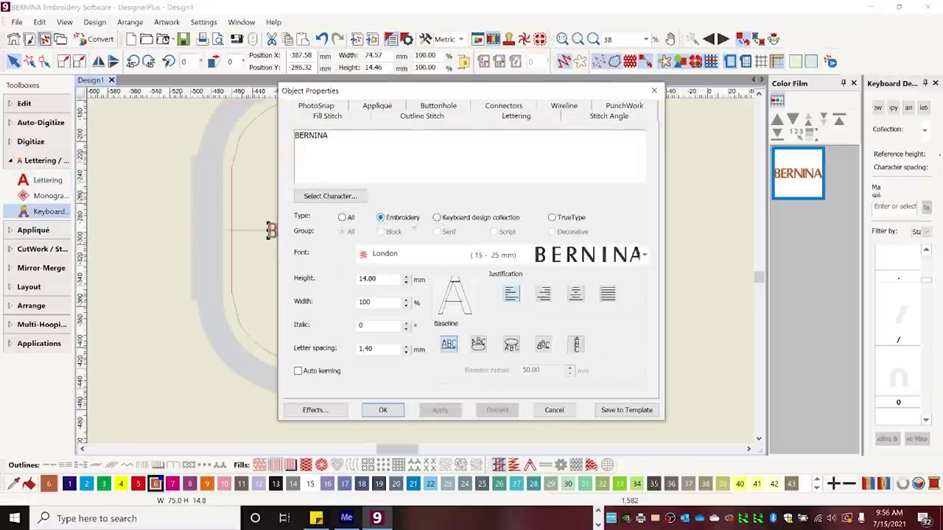
click(438, 218)
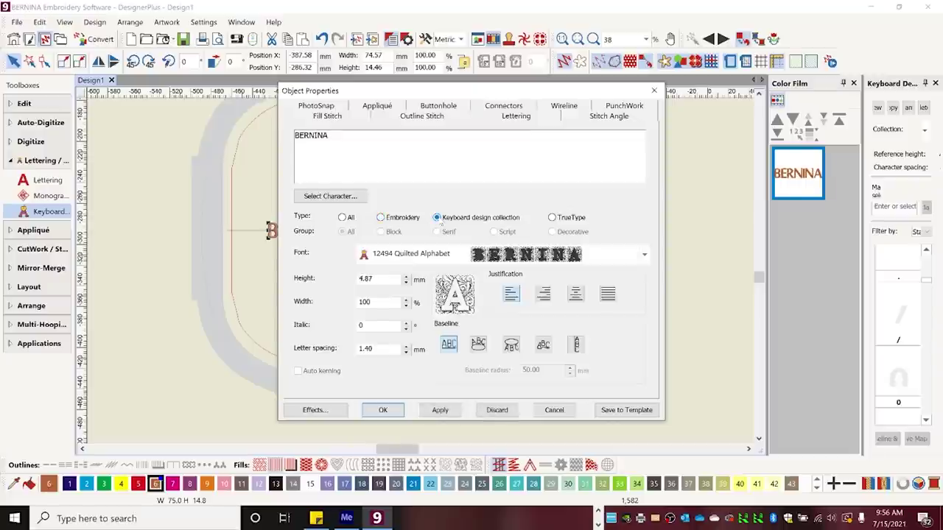
click(440, 410)
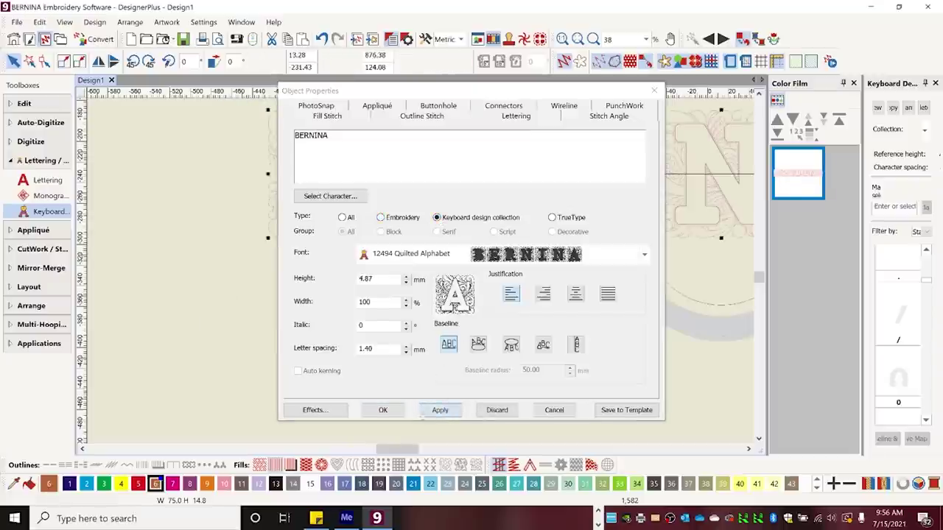
click(382, 410)
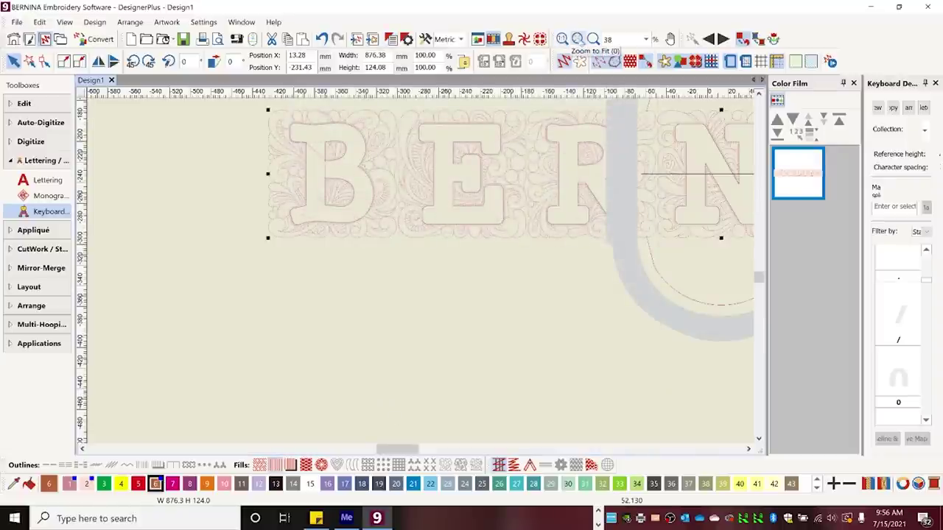
click(577, 39)
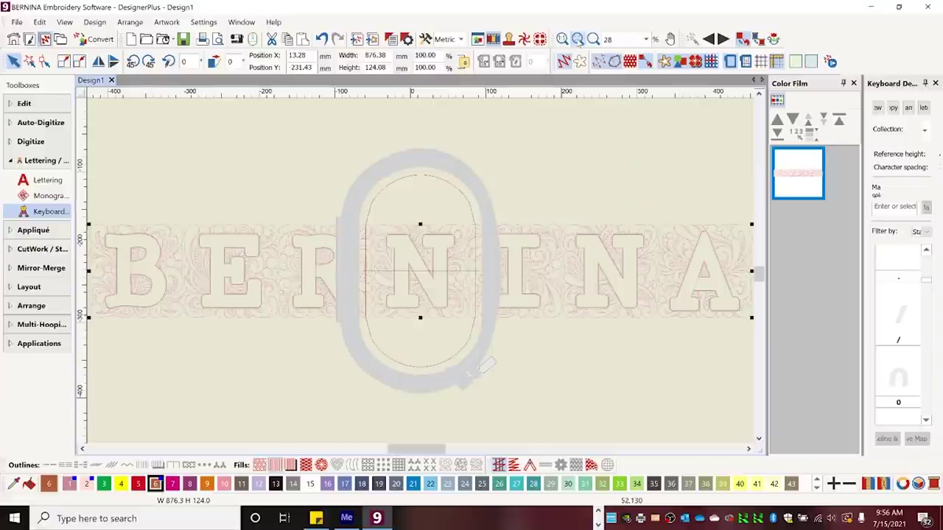